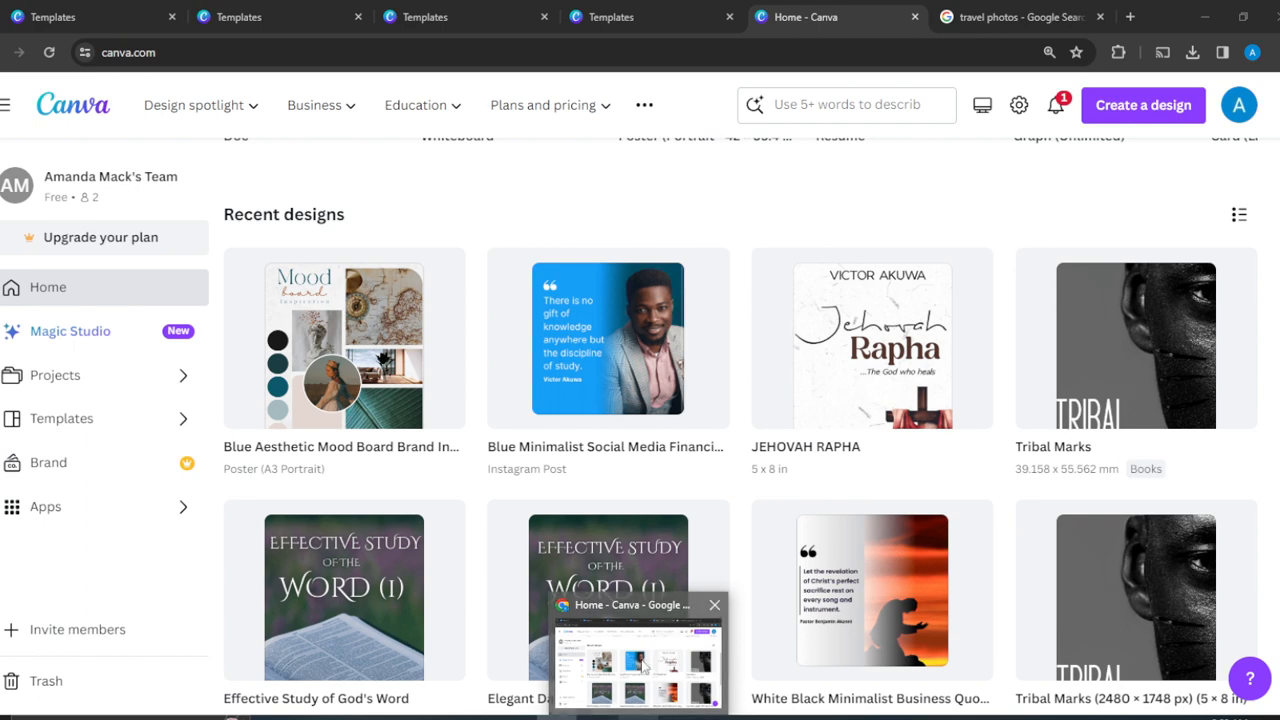
Step: Search the templates for "photo collage"
{"action": "left_click", "coordinate": [643, 668]}
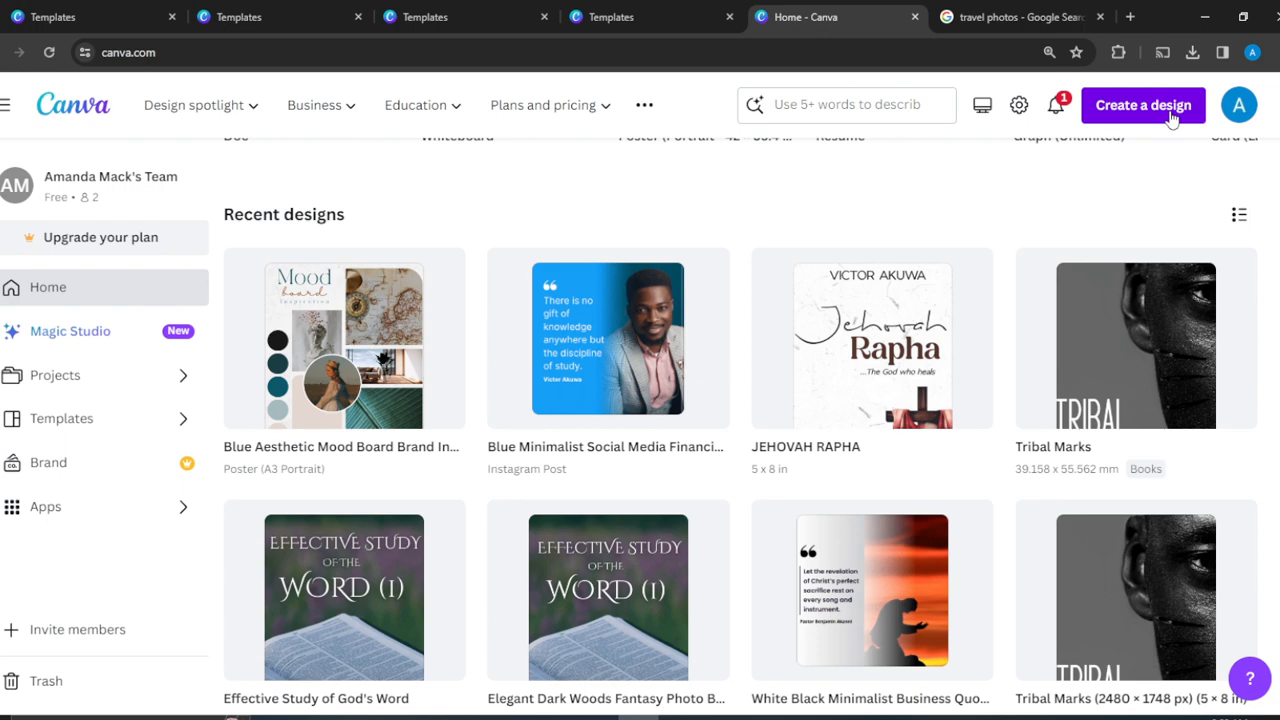
{"action": "left_click", "coordinate": [895, 104]}
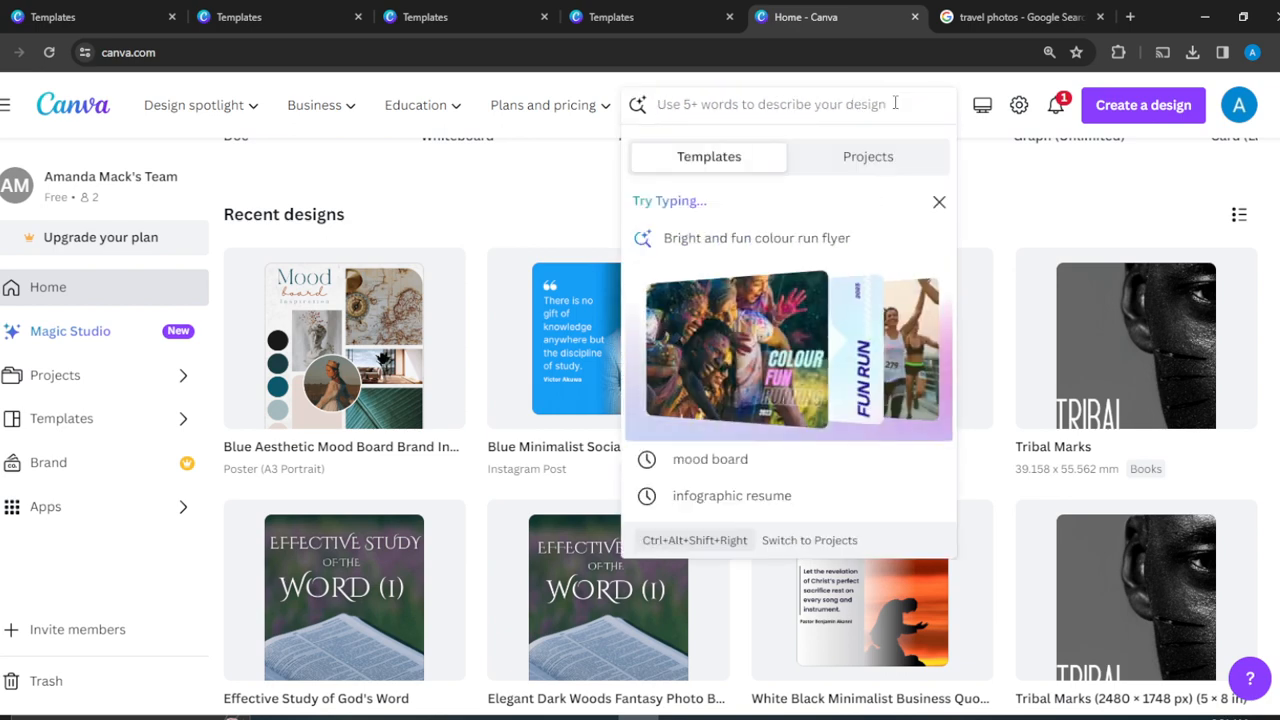
{"action": "type", "text": "photo"}
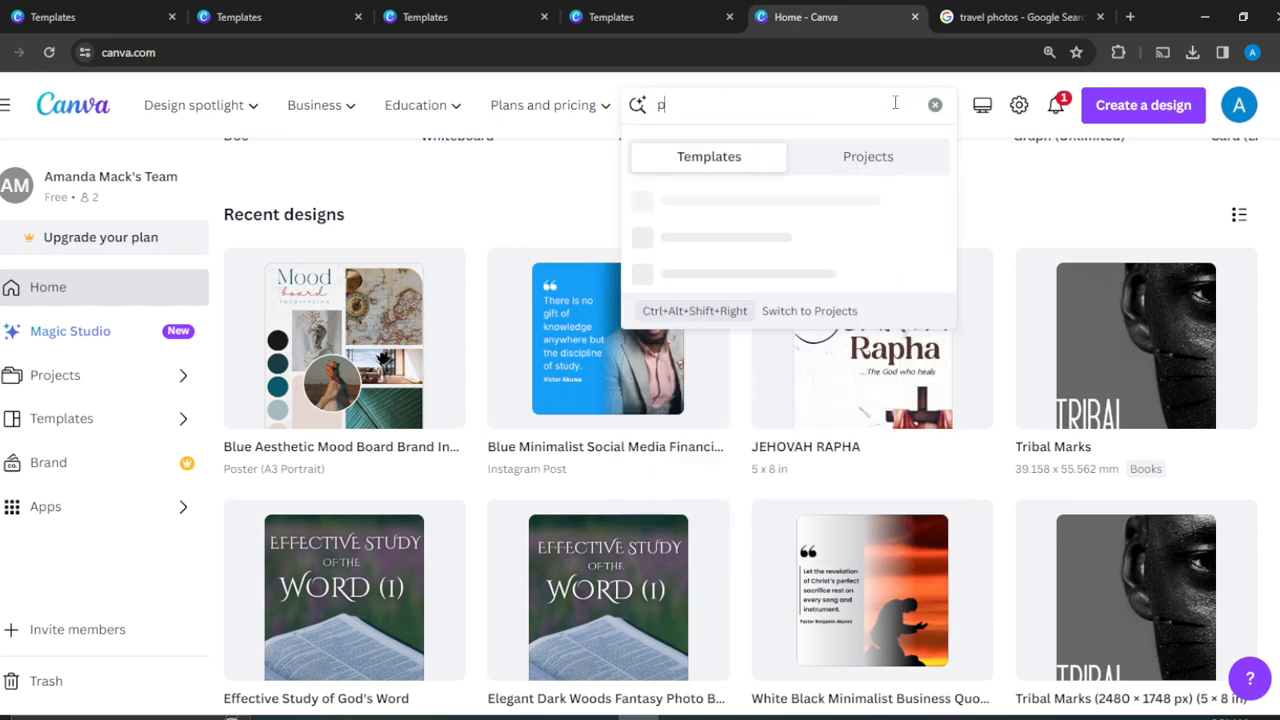
{"action": "type", "text": " collage"}
{"action": "key", "text": "Return"}
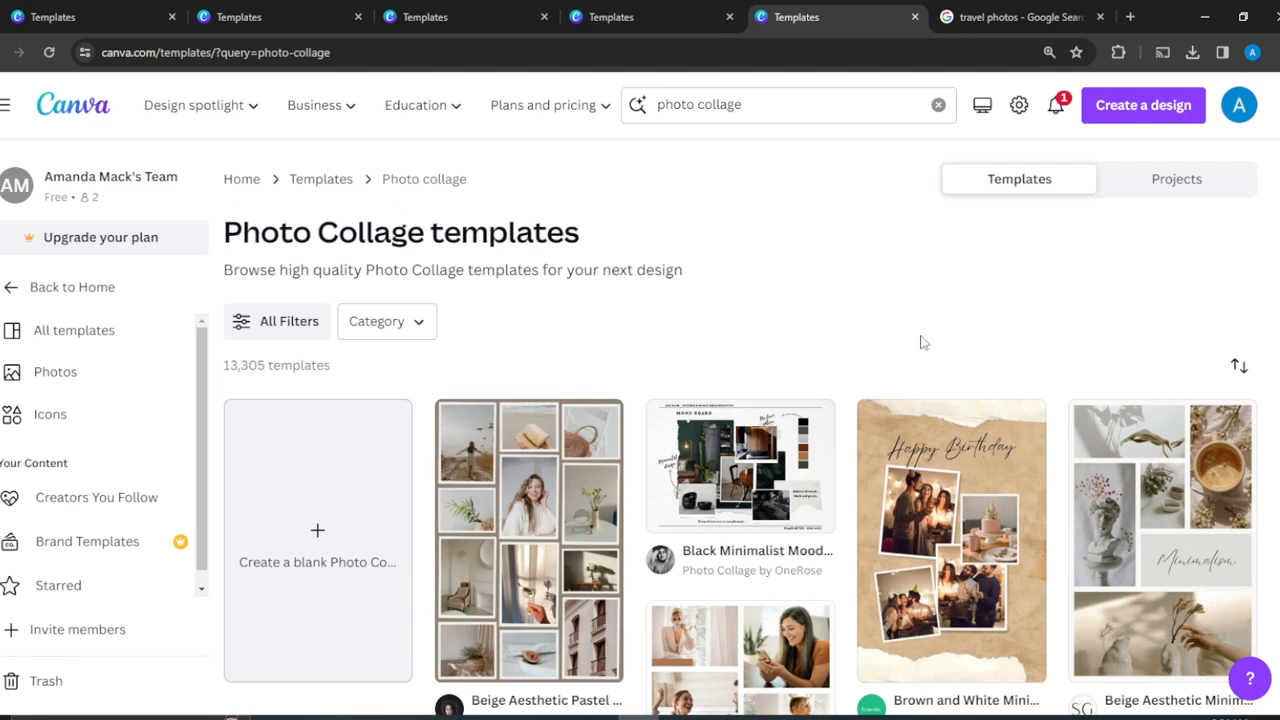
Step: Open the Brown and White Minimalist Birthday Photo Collage template for customizing
{"action": "scroll", "coordinate": [921, 343], "scroll_direction": "down", "scroll_amount": 3}
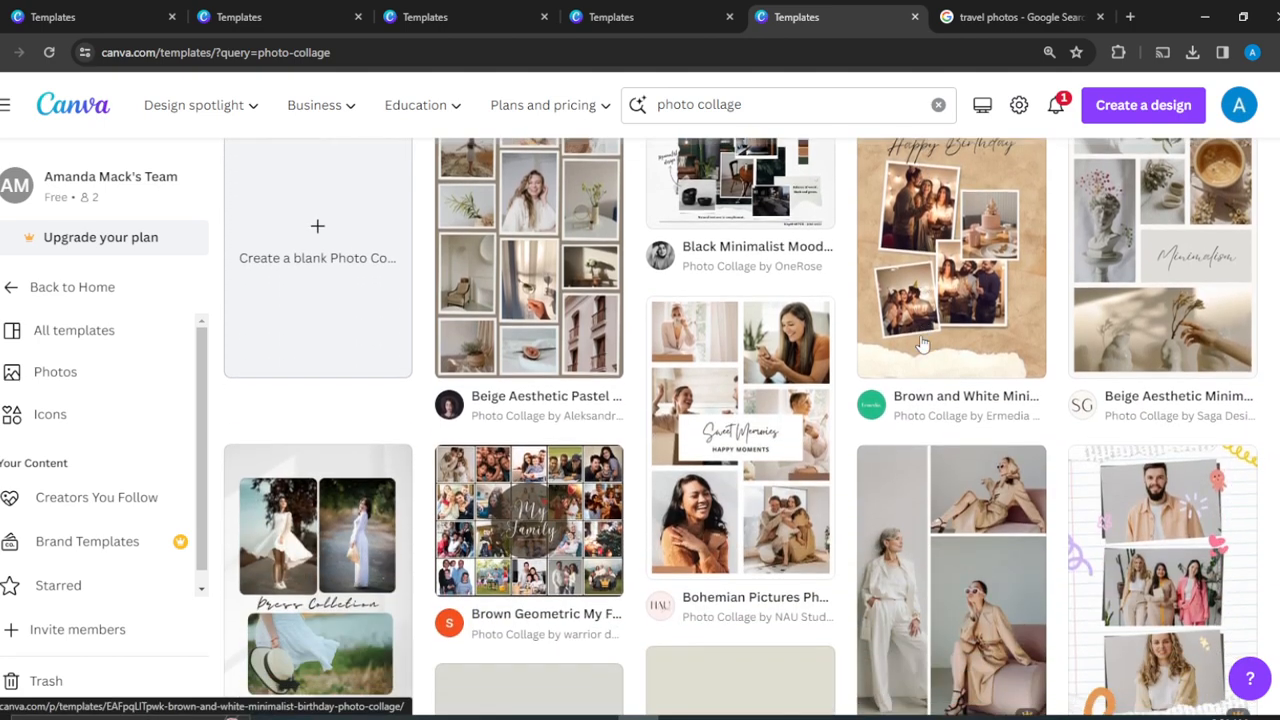
{"action": "scroll", "coordinate": [921, 343], "scroll_direction": "down", "scroll_amount": 1}
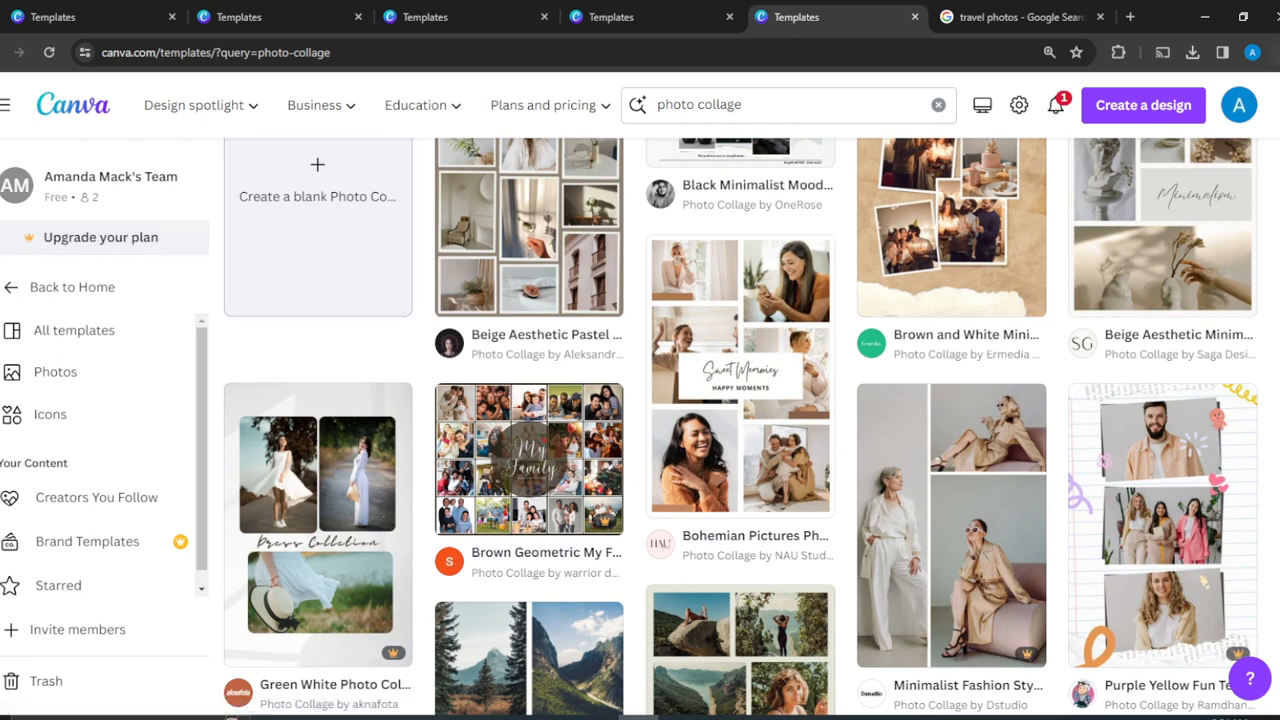
{"action": "scroll", "coordinate": [1073, 530], "scroll_direction": "up", "scroll_amount": 4}
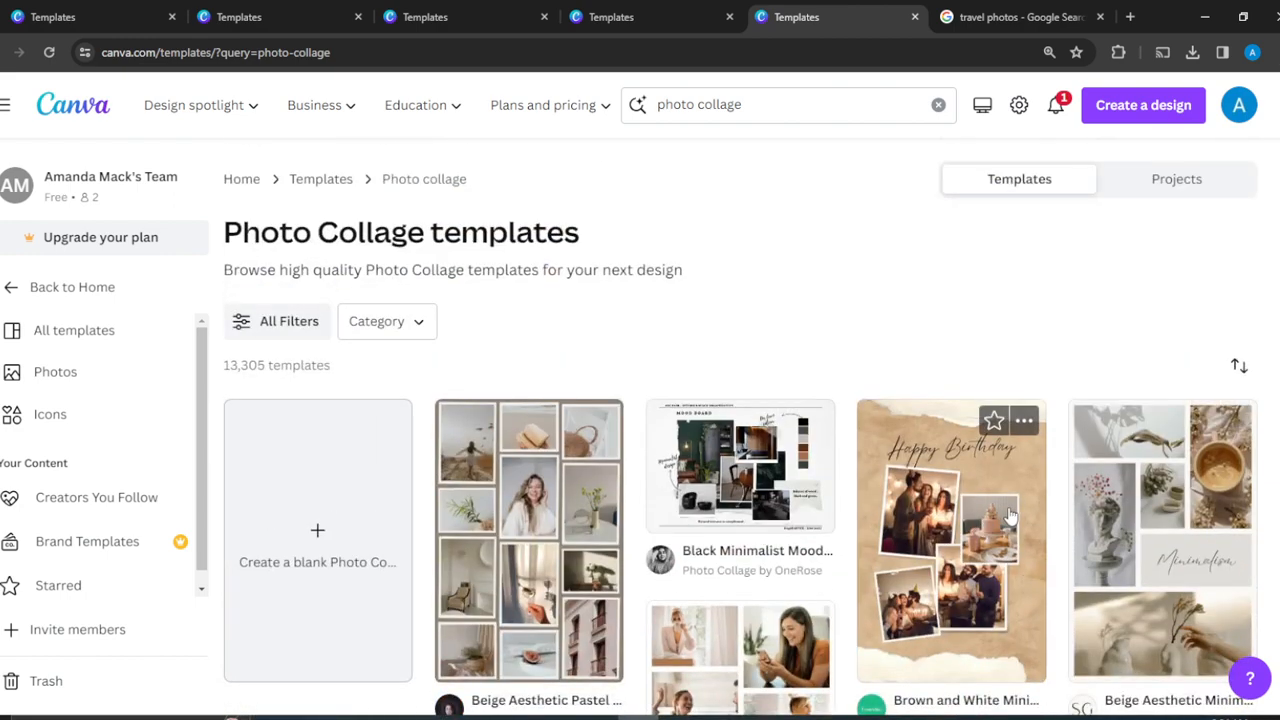
{"action": "left_click", "coordinate": [924, 558]}
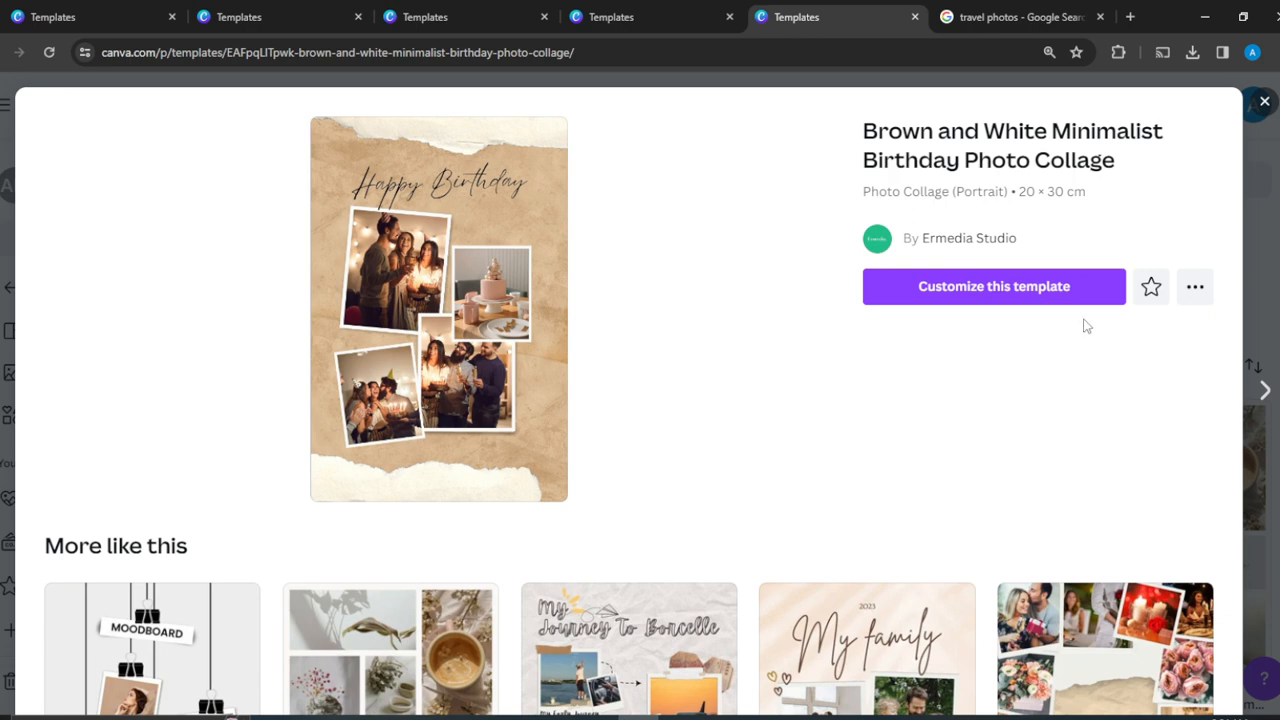
{"action": "left_click", "coordinate": [1049, 296]}
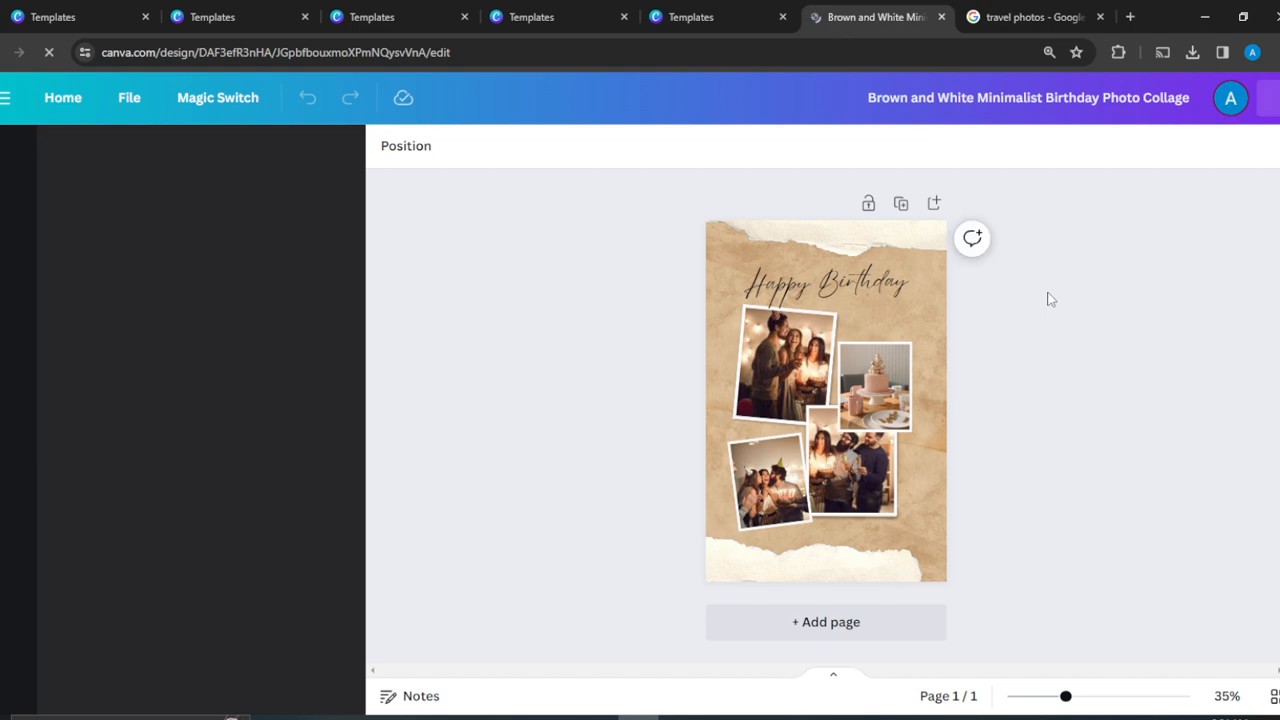
Step: Replace the "Happy Birthday" heading text with "Book Launch"
{"action": "left_click", "coordinate": [860, 288]}
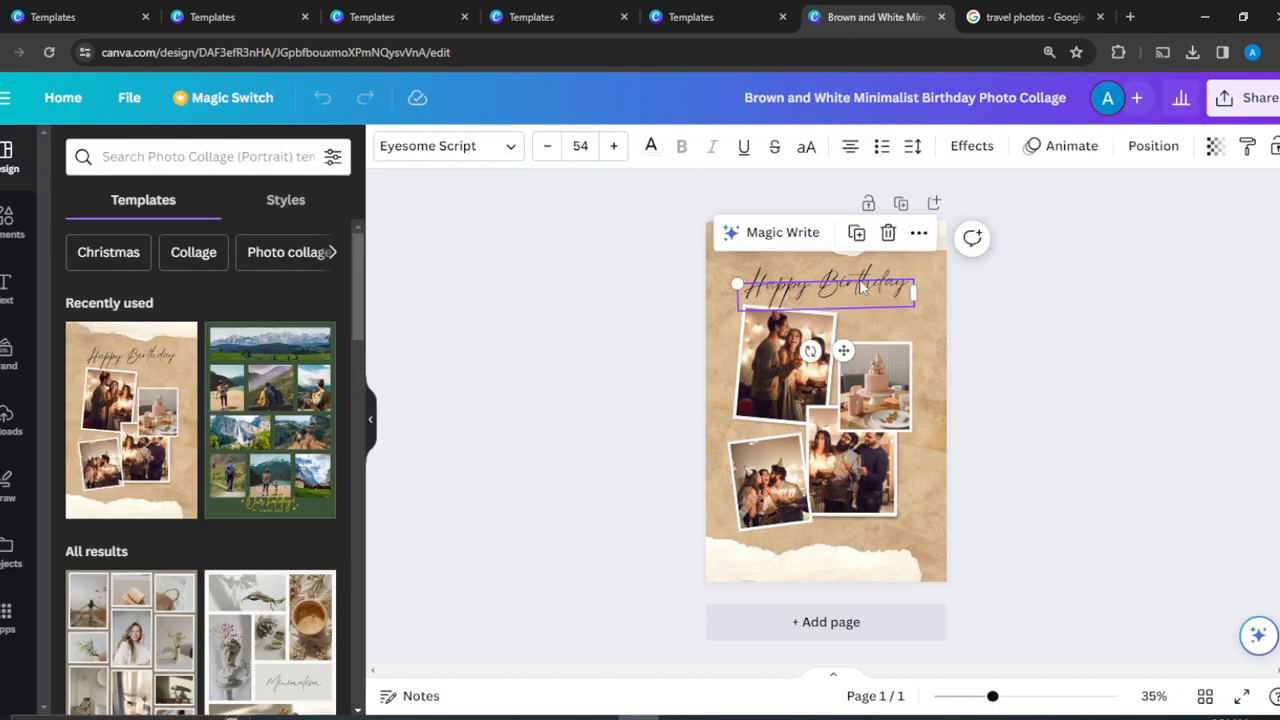
{"action": "double_click", "coordinate": [860, 288]}
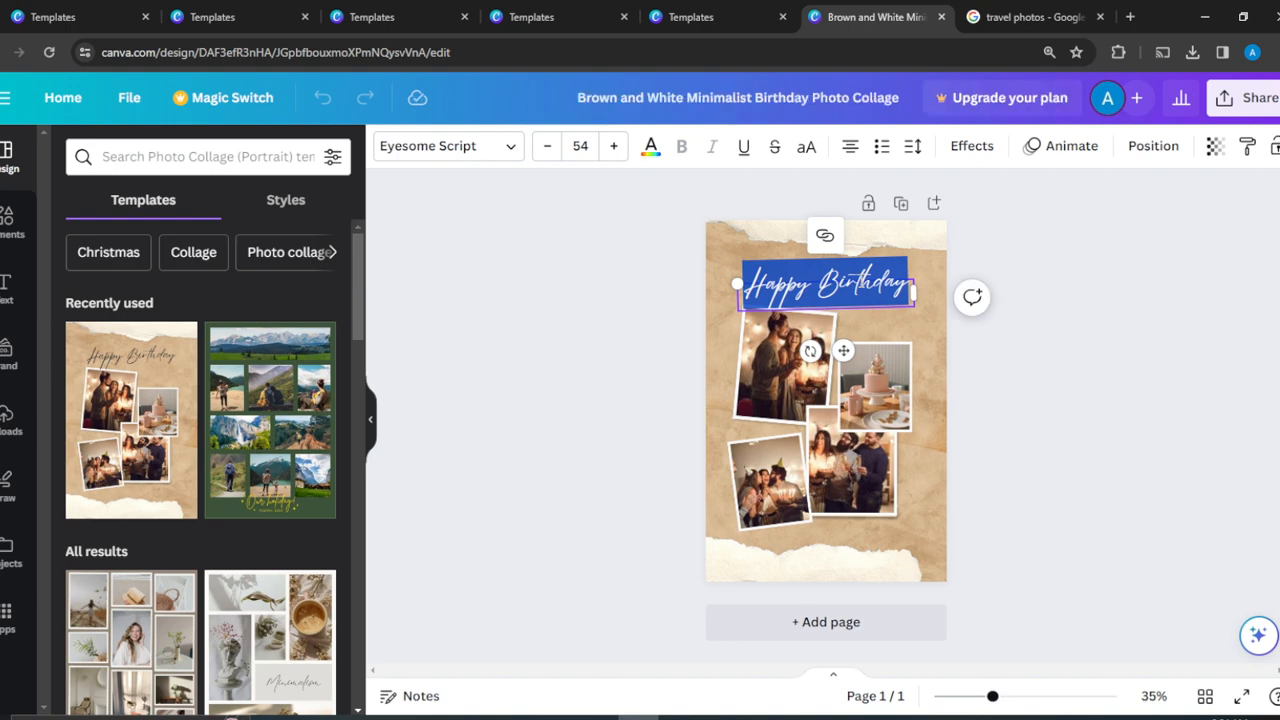
{"action": "type", "text": "Book"}
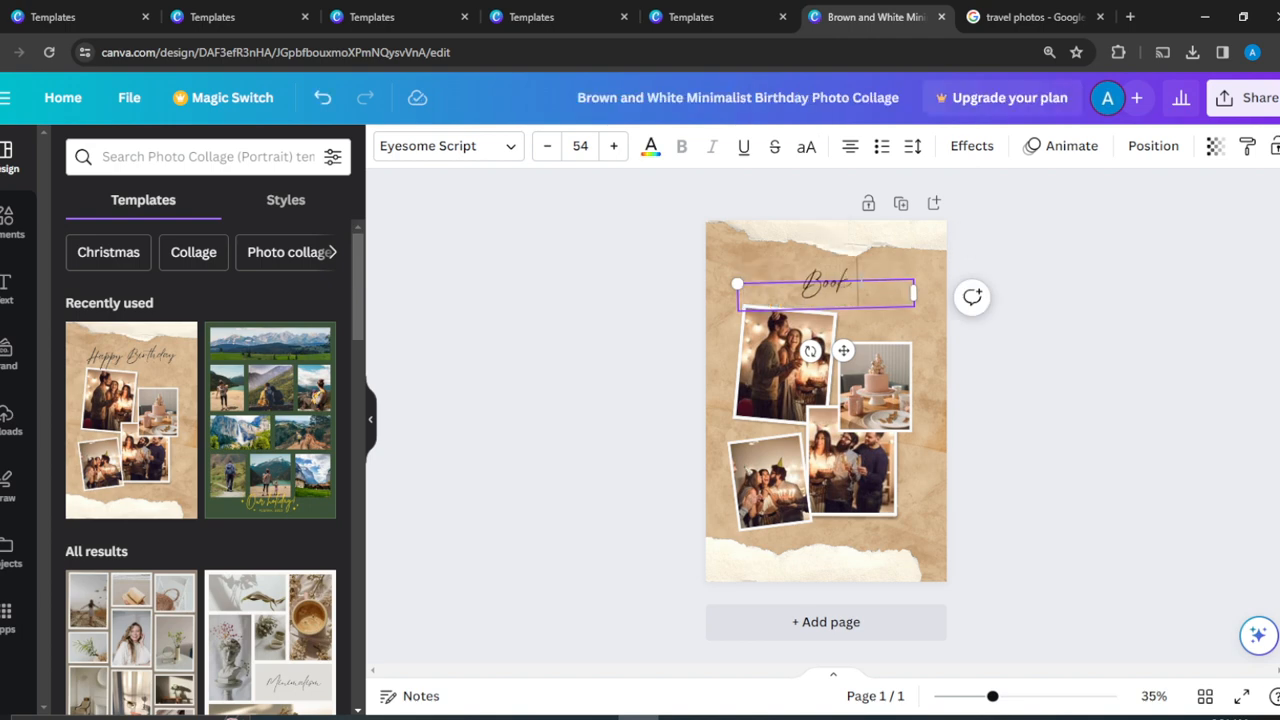
{"action": "type", "text": " Love"}
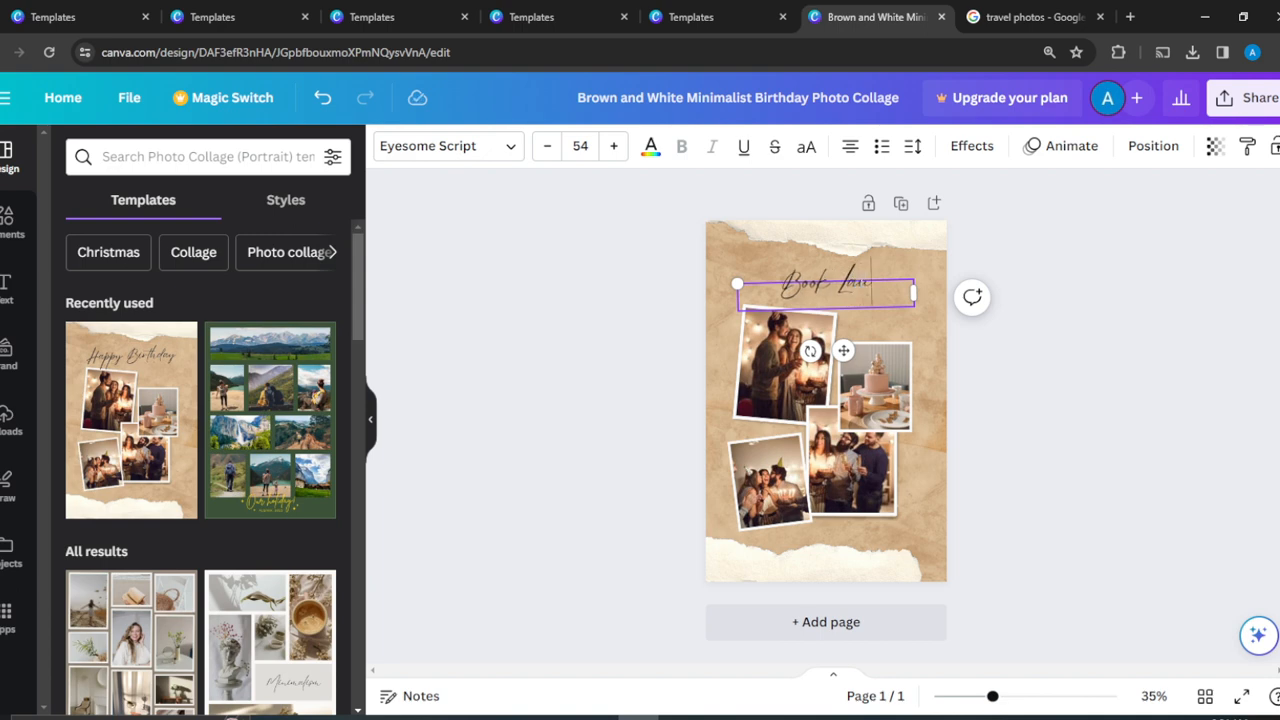
{"action": "type", "text": "nch"}
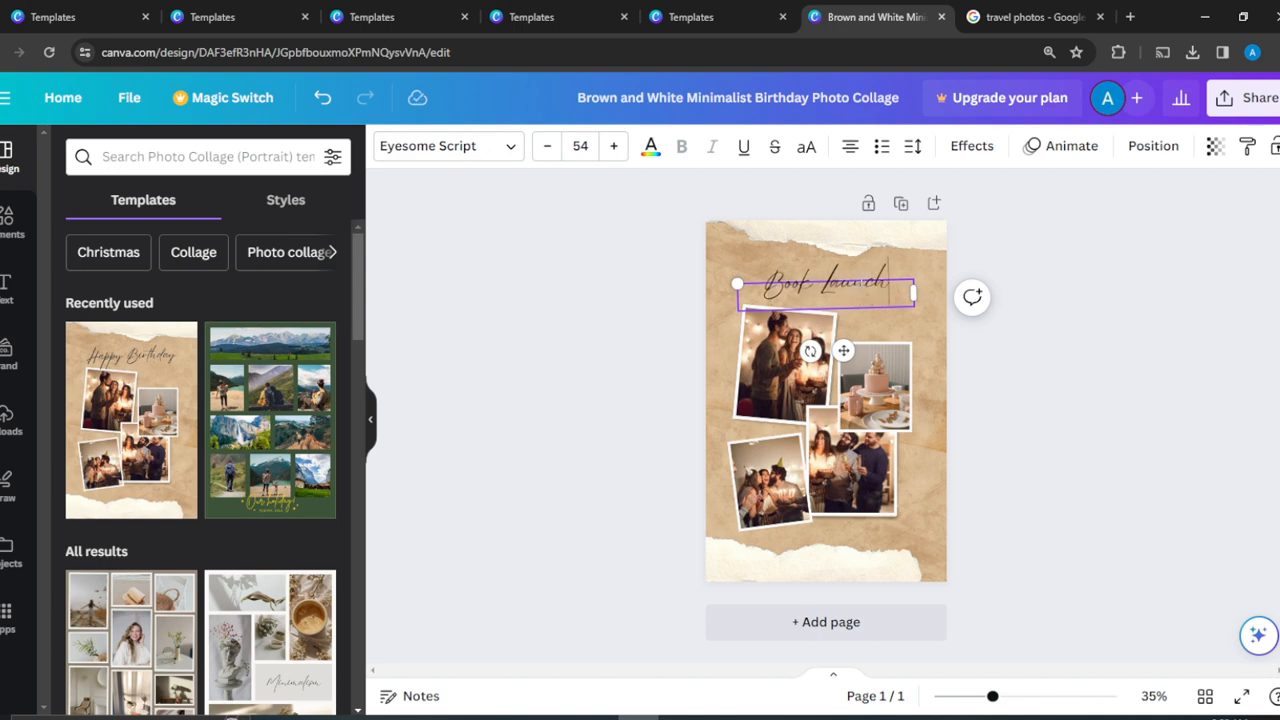
{"action": "left_click", "coordinate": [931, 401]}
Step: Replace the collage's upper-left photo with the uploaded "Effective Study of the Word (1)" book cover
{"action": "left_click", "coordinate": [796, 349]}
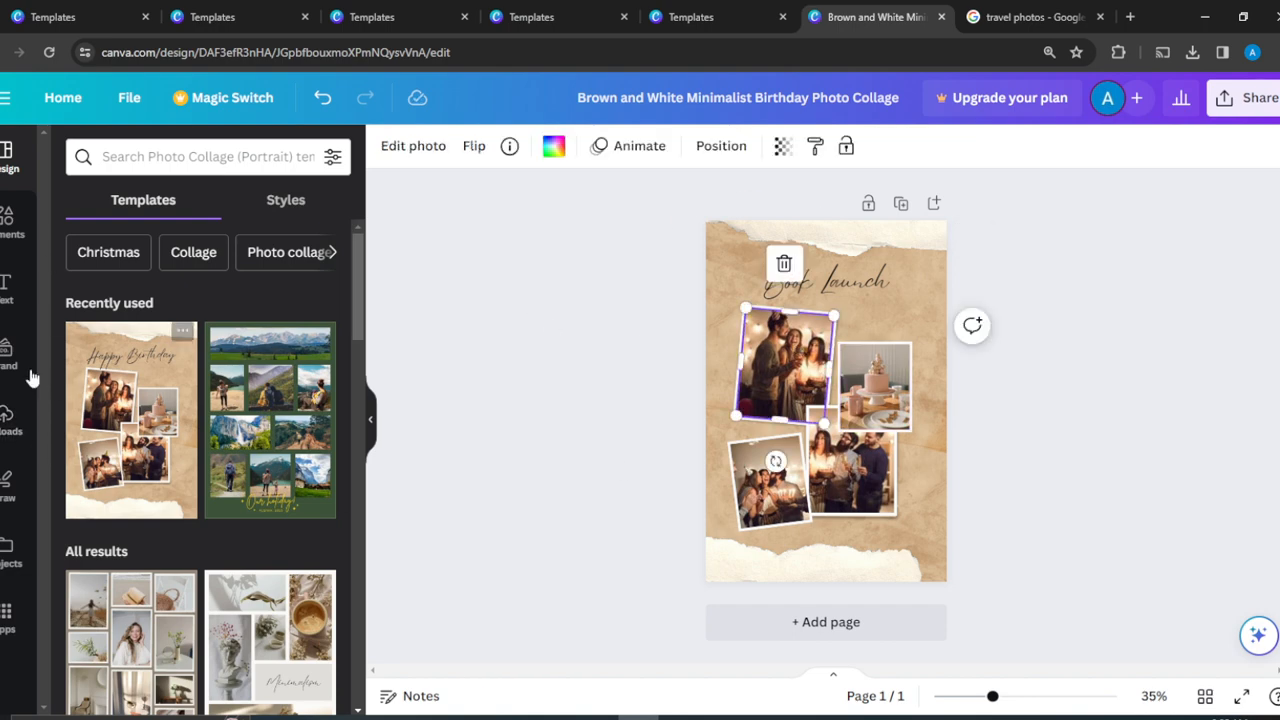
{"action": "left_click", "coordinate": [10, 428]}
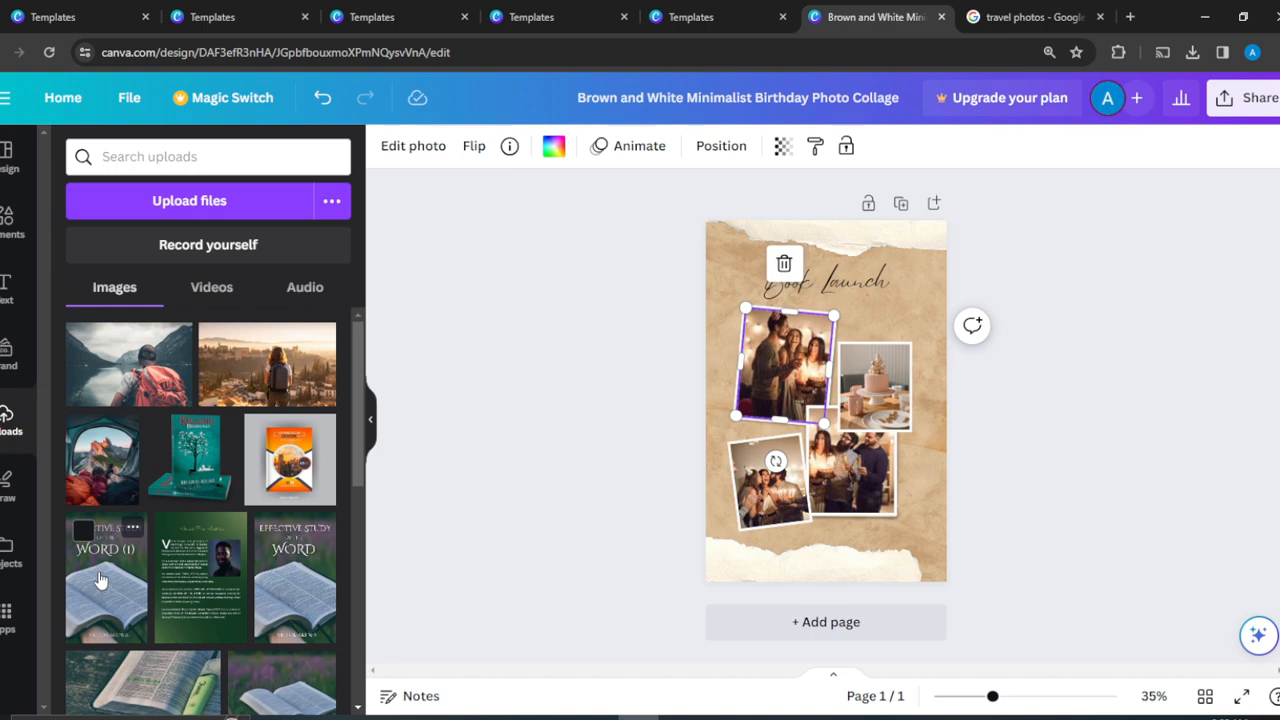
{"action": "left_click_drag", "start_coordinate": [100, 580], "coordinate": [770, 392]}
{"action": "double_click", "coordinate": [774, 358]}
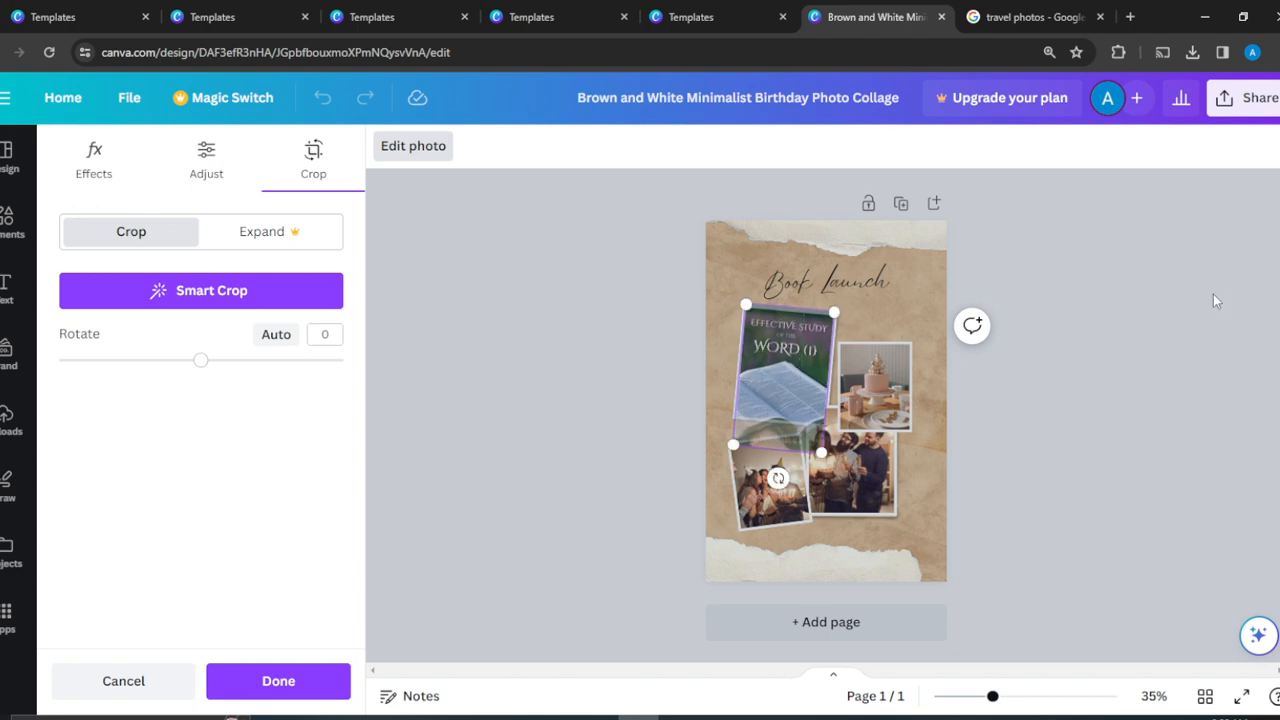
{"action": "left_click", "coordinate": [1168, 296]}
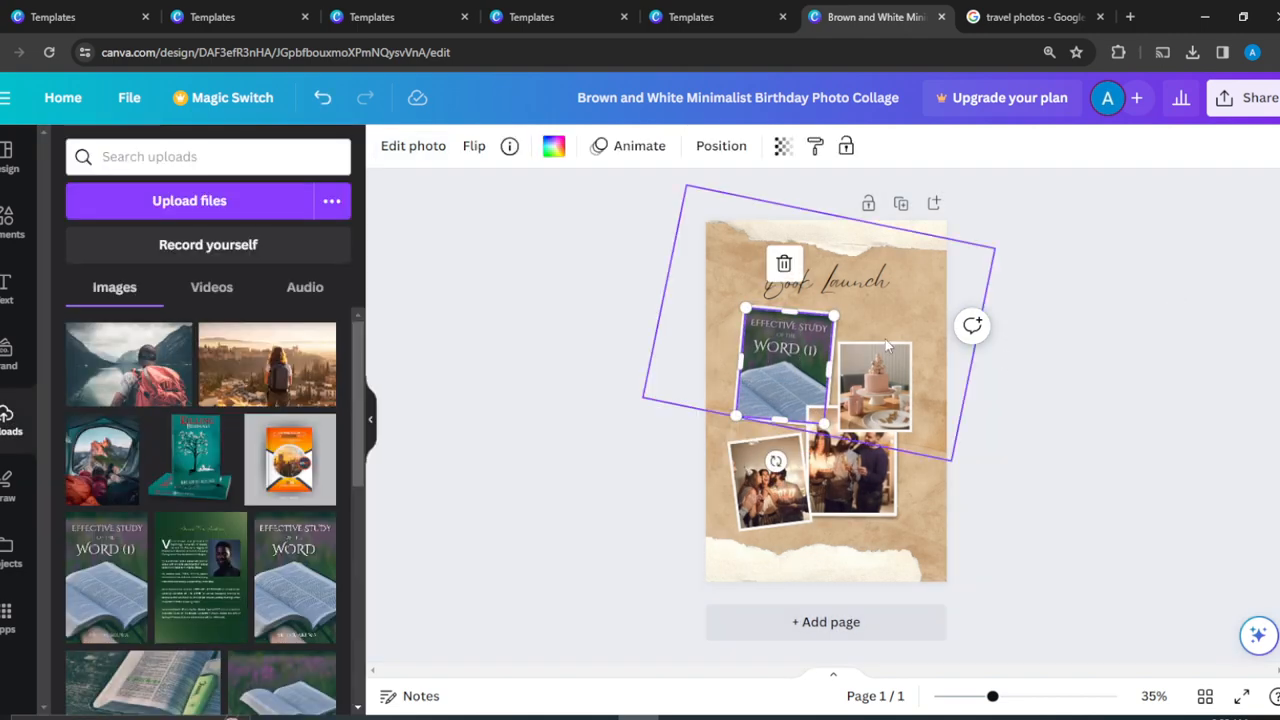
Step: Replace the birthday cake photo with the uploaded "Jehovah Rapha" book cover
{"action": "left_click", "coordinate": [880, 360]}
{"action": "left_click", "coordinate": [357, 707]}
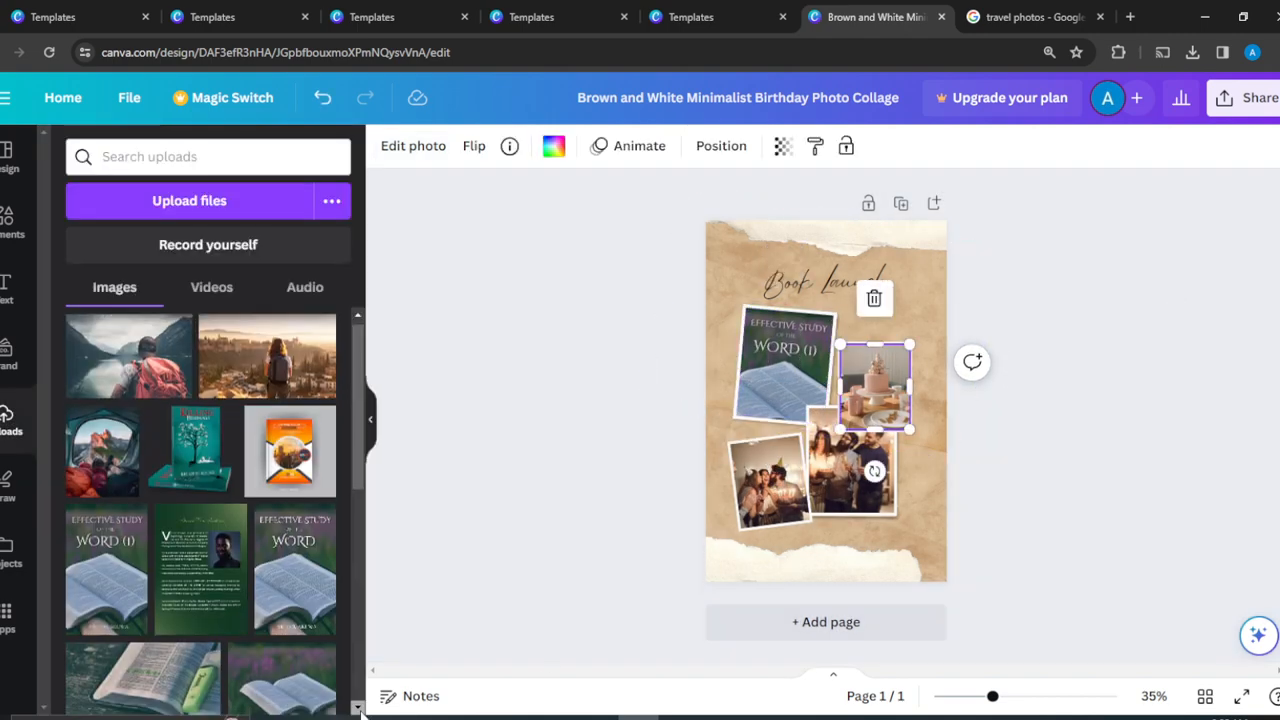
{"action": "scroll", "coordinate": [362, 712], "scroll_direction": "down", "scroll_amount": 5}
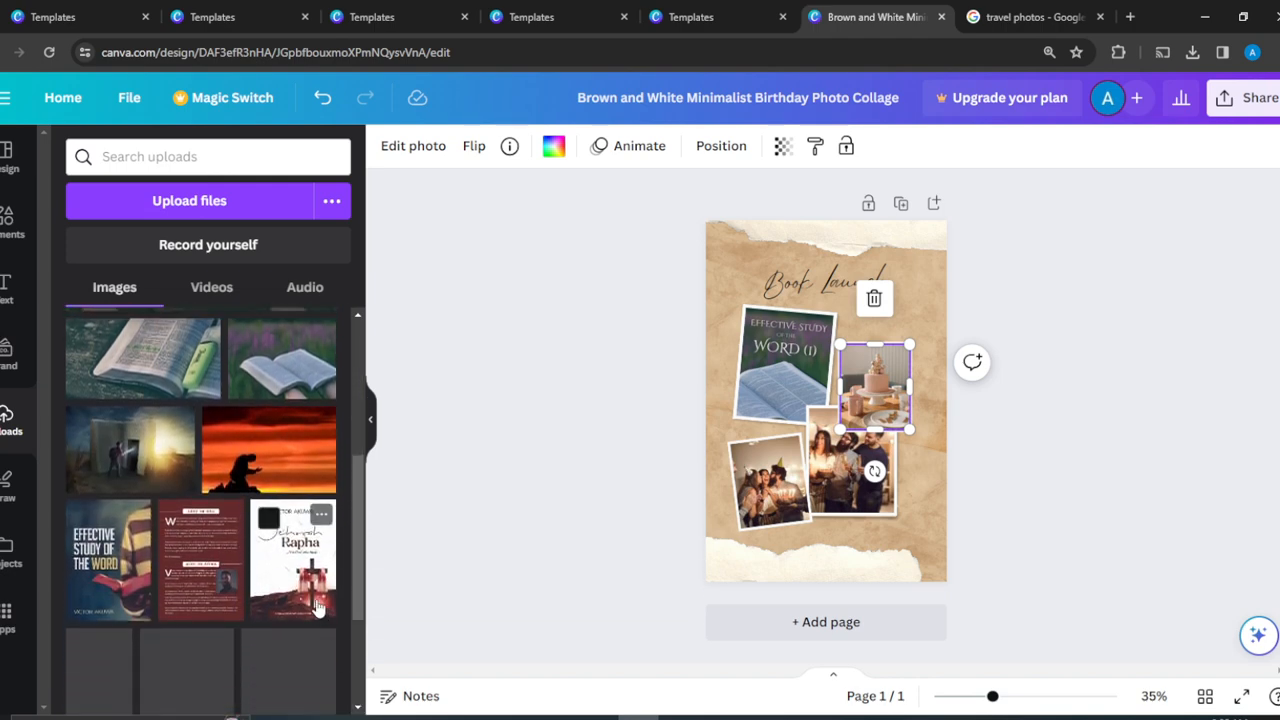
{"action": "left_click_drag", "start_coordinate": [316, 605], "coordinate": [874, 377]}
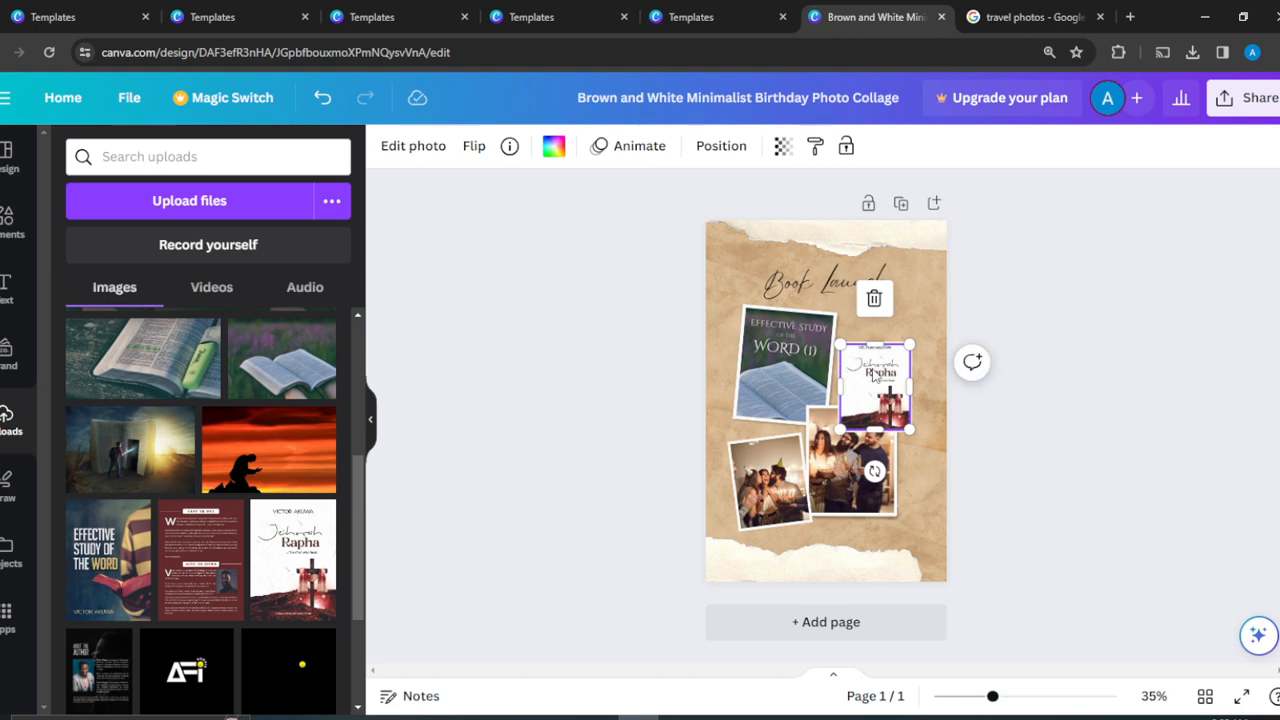
{"action": "double_click", "coordinate": [873, 375]}
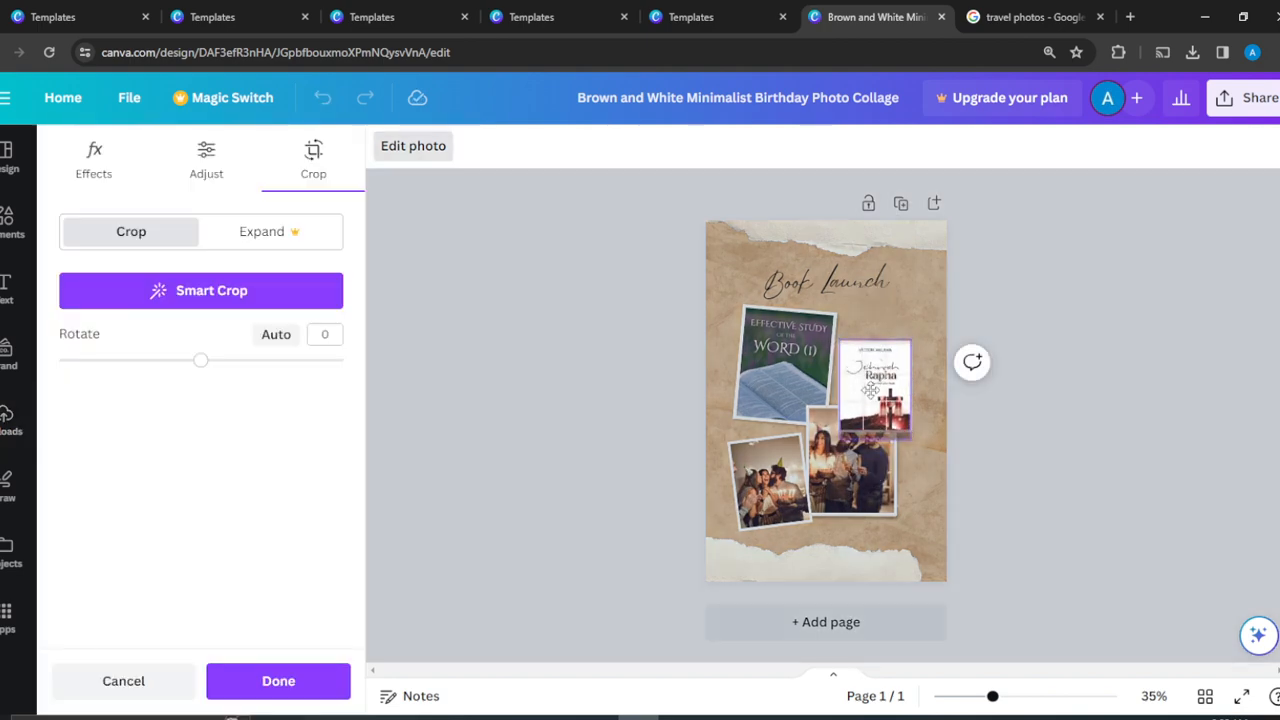
{"action": "left_click", "coordinate": [1100, 305]}
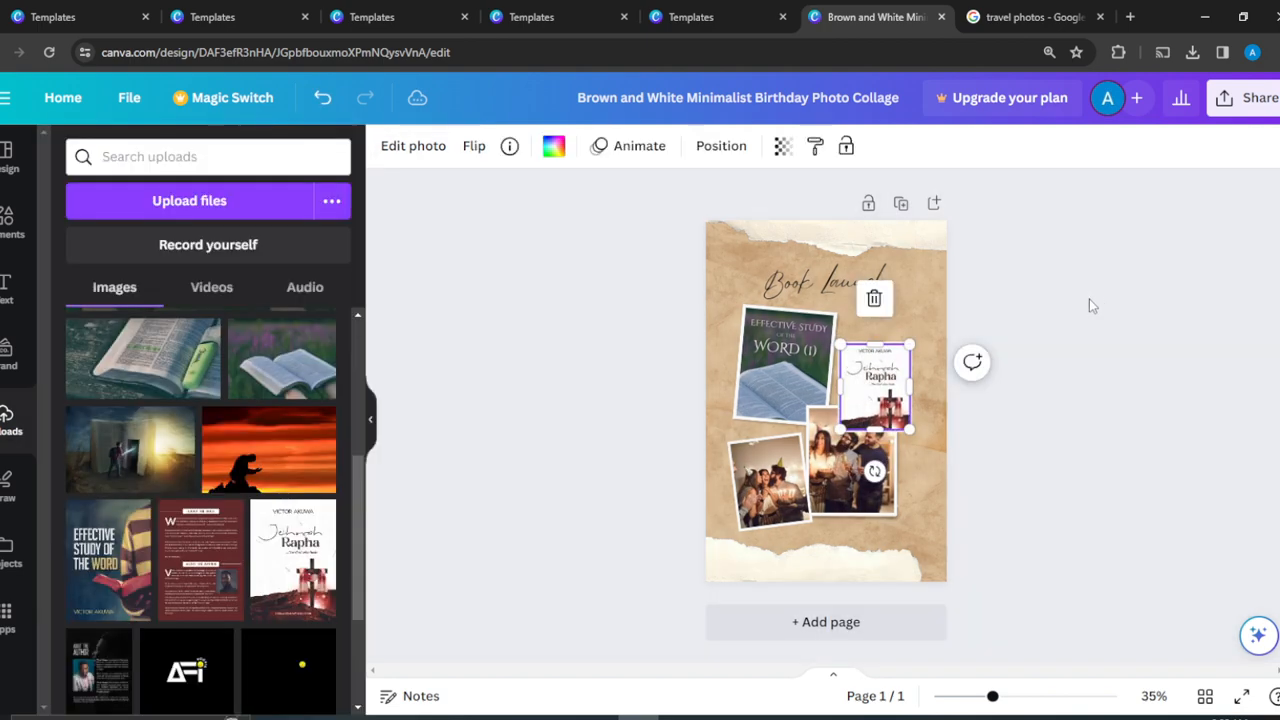
{"action": "mouse_move", "coordinate": [911, 344]}
{"action": "left_mouse_down"}
{"action": "mouse_move", "coordinate": [912, 331]}
{"action": "mouse_move", "coordinate": [912, 342]}
{"action": "left_mouse_up"}
{"action": "left_click", "coordinate": [1060, 320]}
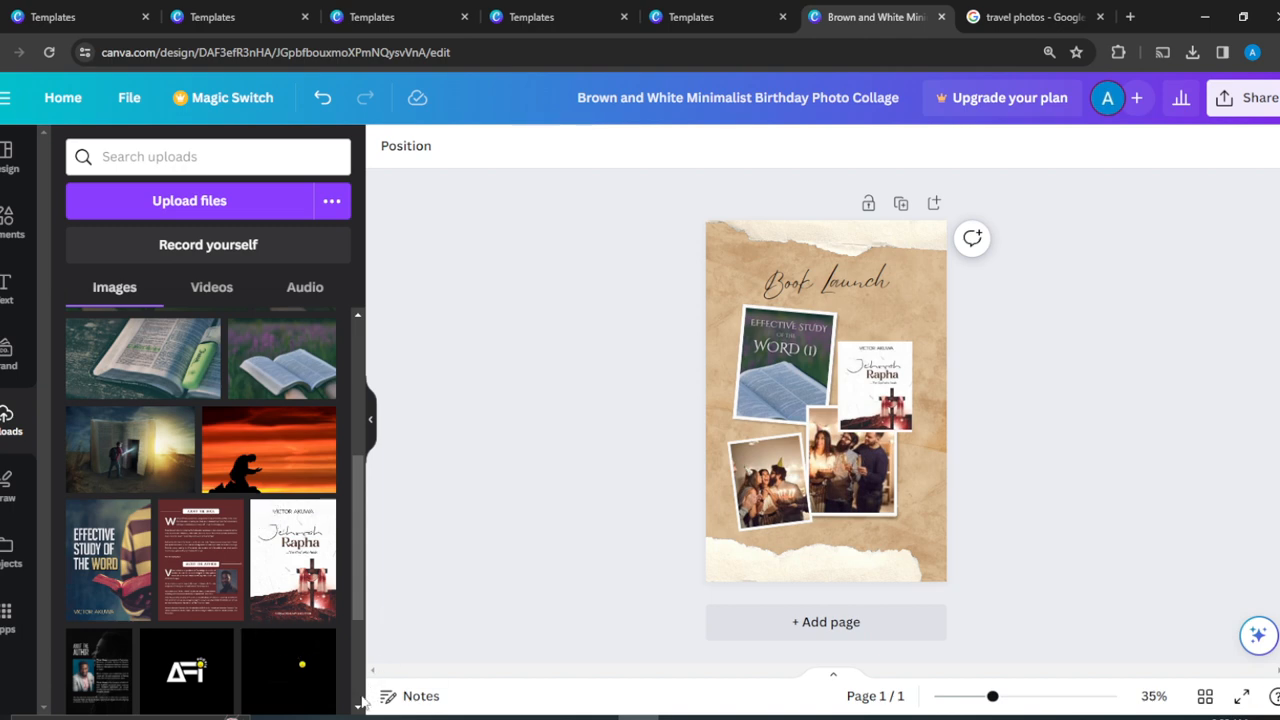
Step: Replace the collage's lower-right photo with the uploaded "Tribal Marks" cover and shift the image slightly upward within its frame
{"action": "scroll", "coordinate": [354, 708], "scroll_direction": "down", "scroll_amount": 3}
{"action": "scroll", "coordinate": [354, 708], "scroll_direction": "down", "scroll_amount": 2}
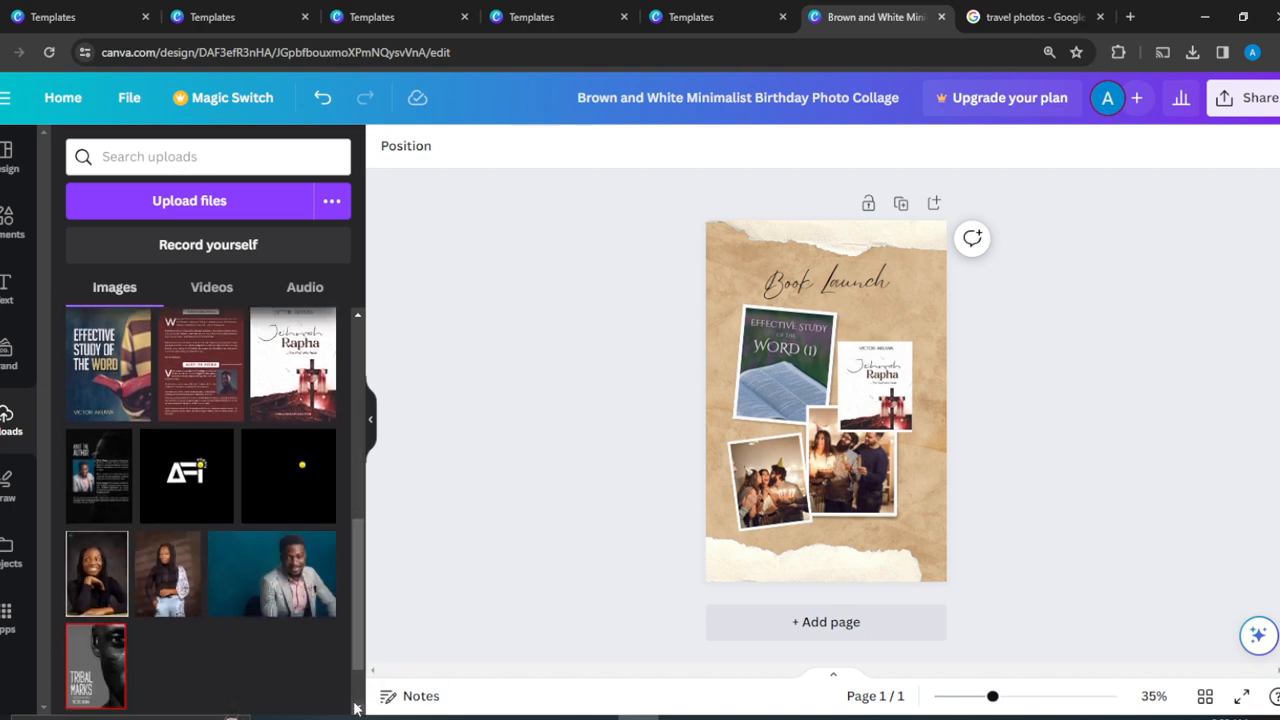
{"action": "left_click_drag", "start_coordinate": [115, 672], "coordinate": [870, 500]}
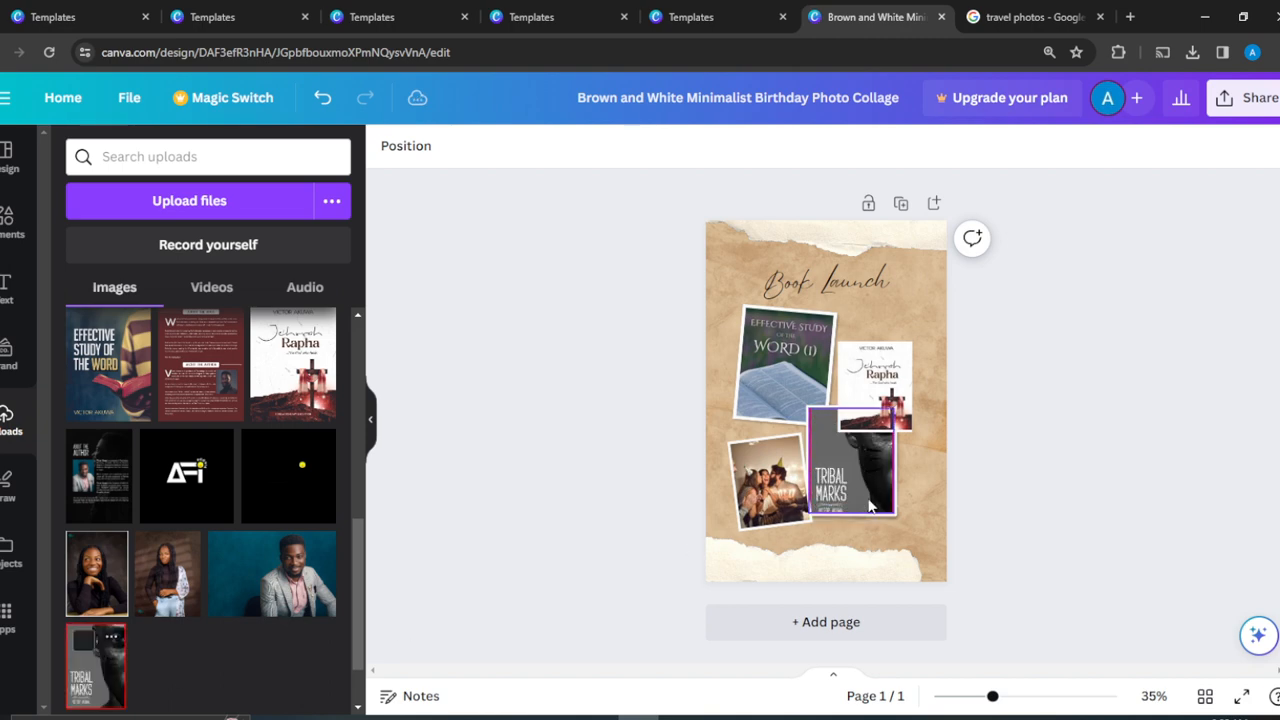
{"action": "double_click", "coordinate": [872, 461]}
{"action": "left_click_drag", "start_coordinate": [872, 461], "coordinate": [873, 446]}
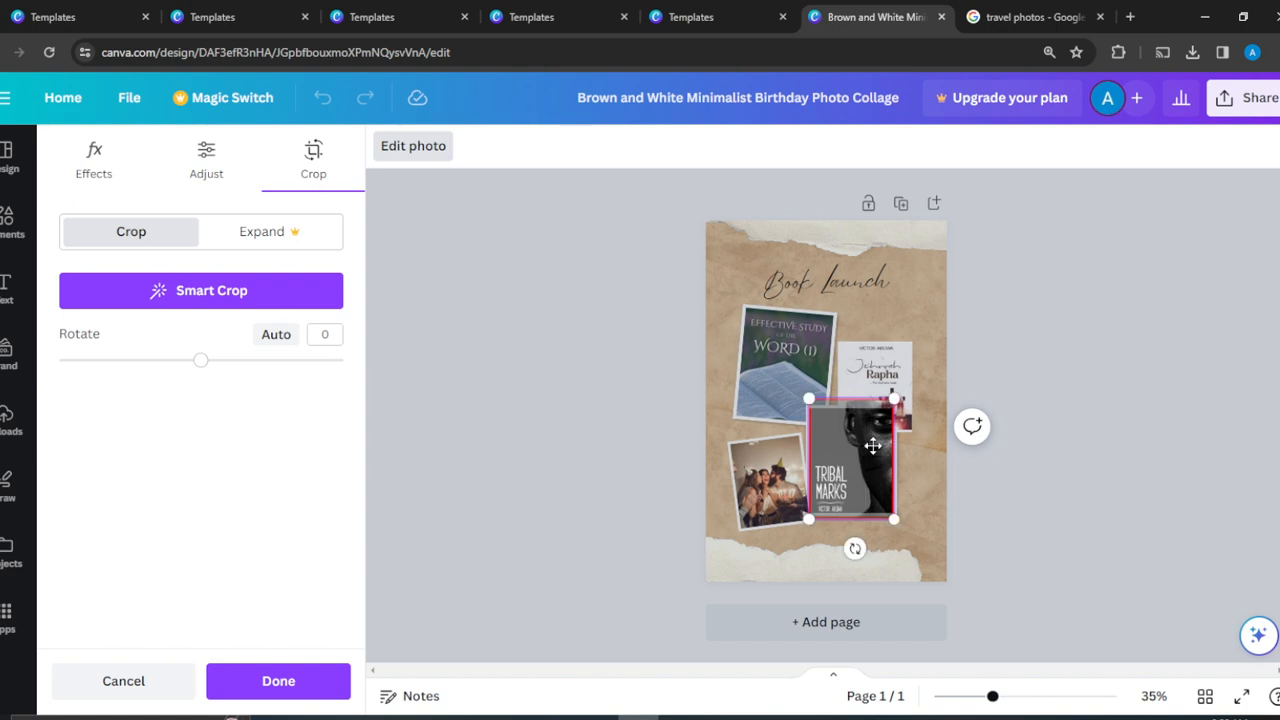
{"action": "left_click", "coordinate": [1160, 318]}
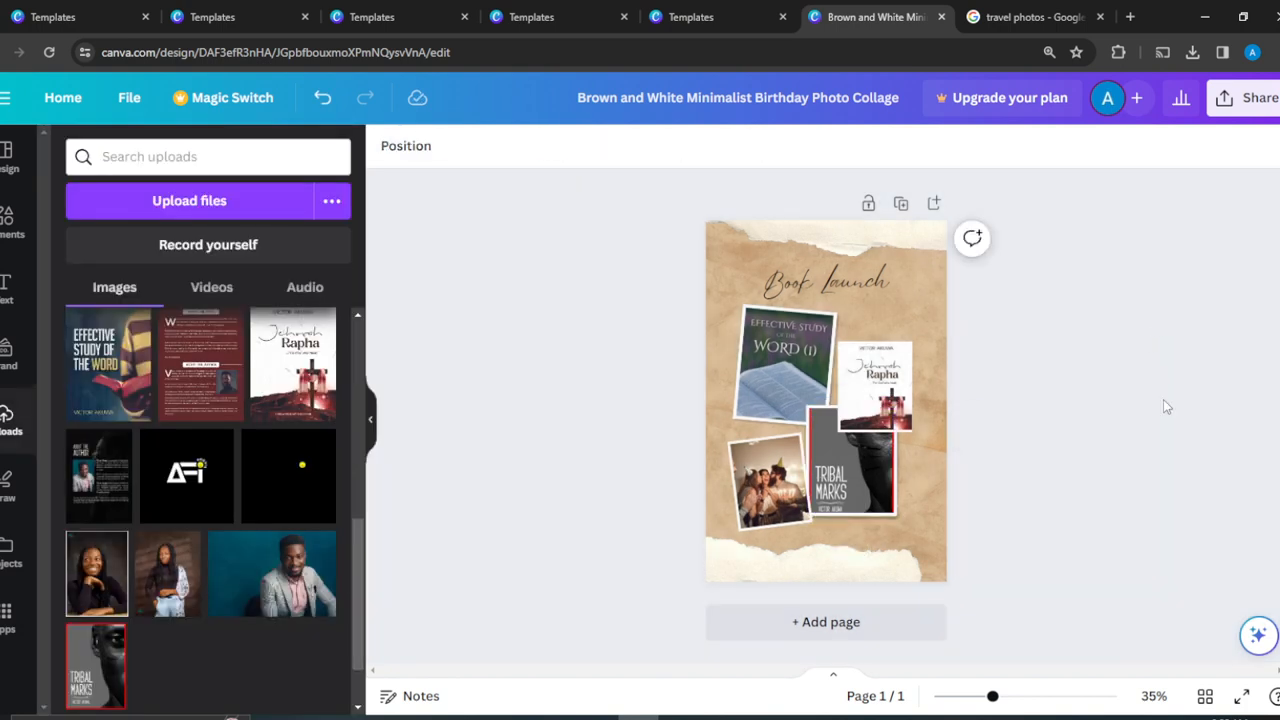
Step: Replace the collage's lower-left photo with the uploaded black author-information page
{"action": "left_click", "coordinate": [786, 494]}
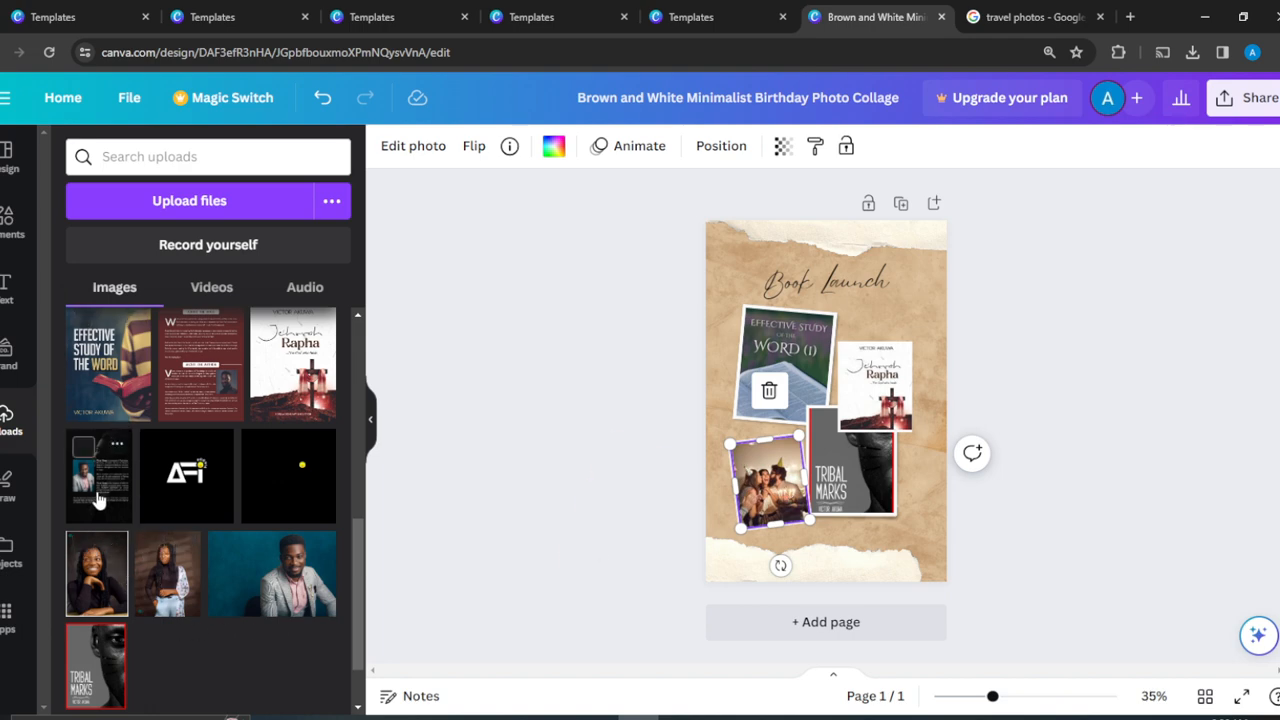
{"action": "left_click_drag", "start_coordinate": [100, 494], "coordinate": [768, 480]}
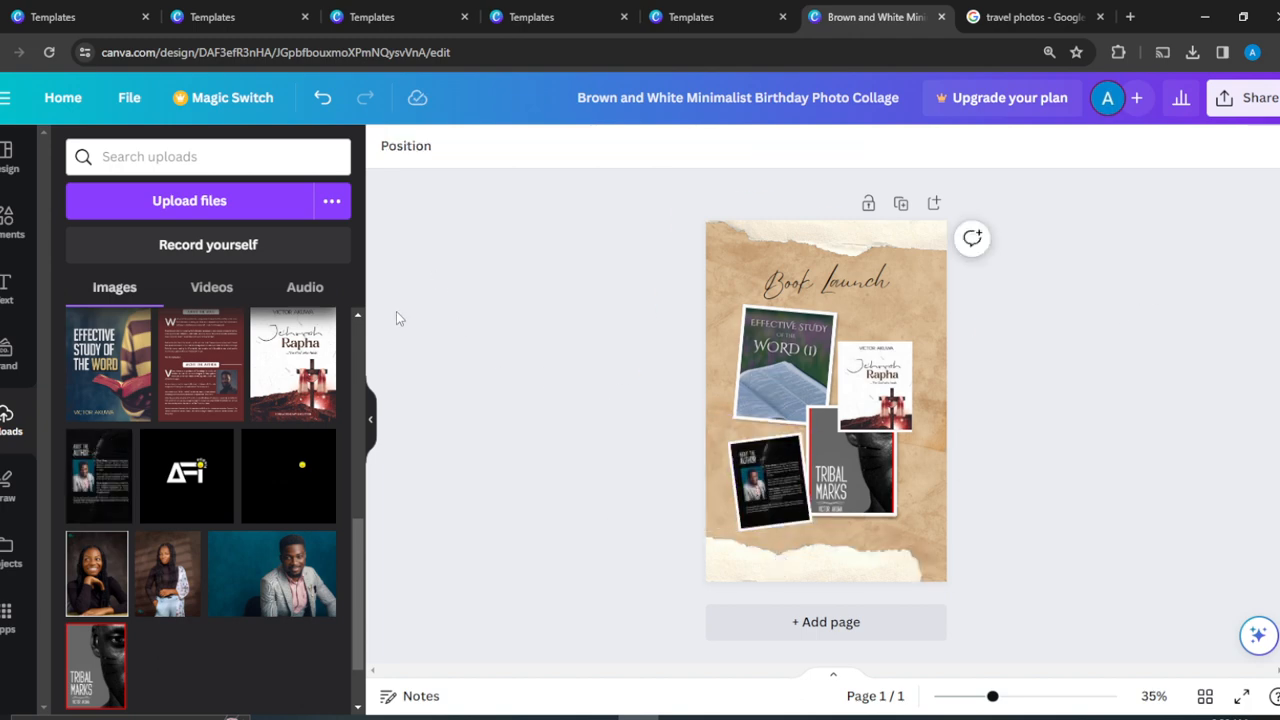
{"action": "scroll", "coordinate": [360, 318], "scroll_direction": "up", "scroll_amount": 5}
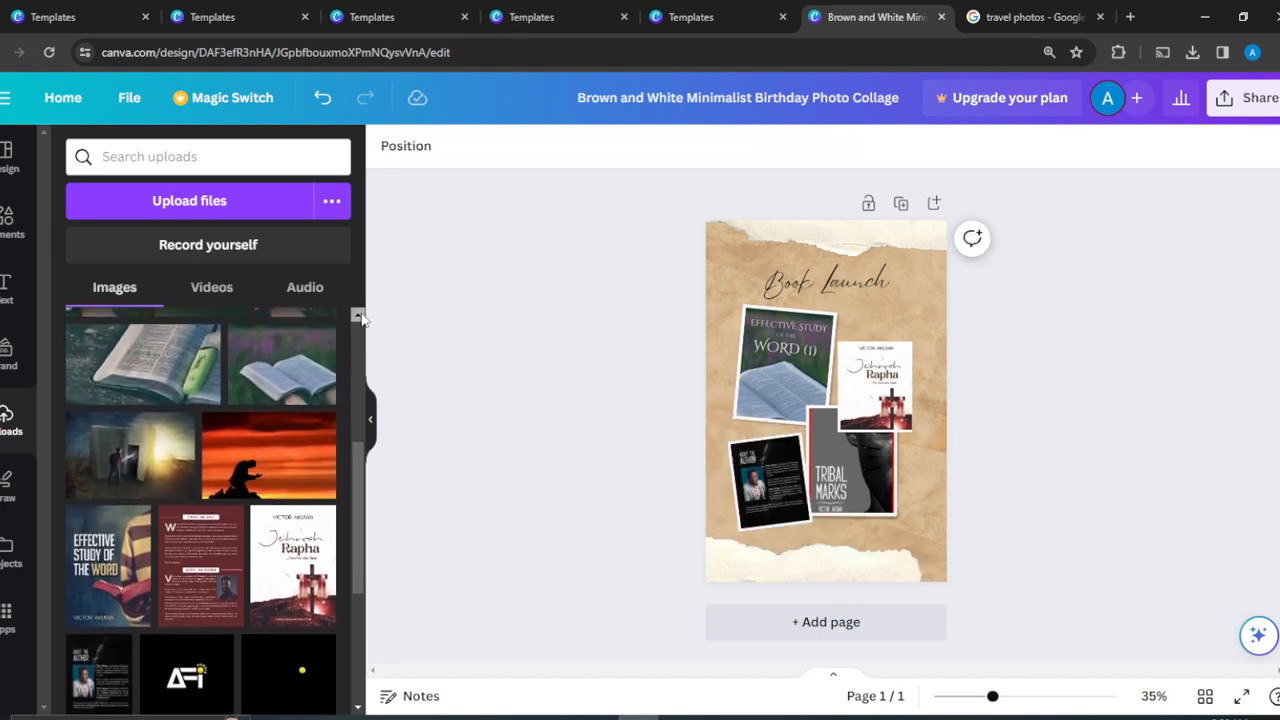
{"action": "scroll", "coordinate": [360, 318], "scroll_direction": "up", "scroll_amount": 3}
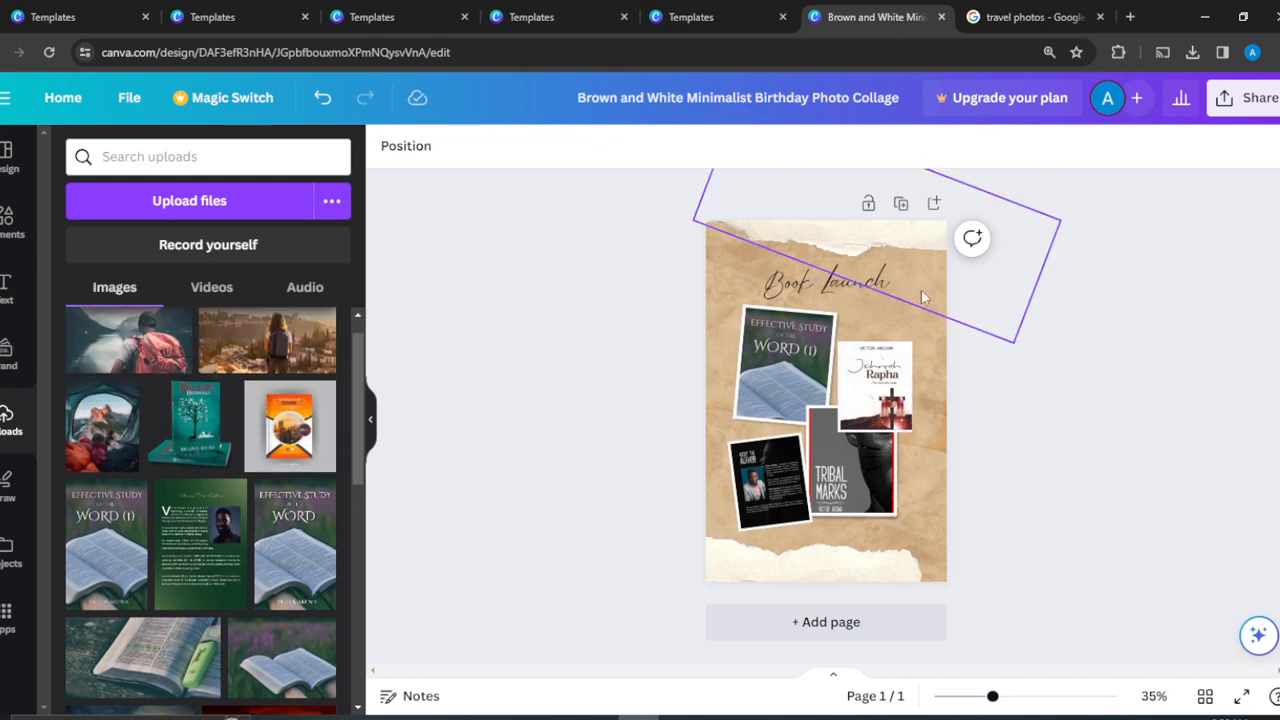
Step: Shift the lower brown paper texture downward, exposing the plain page background behind the collage photos
{"action": "left_click", "coordinate": [904, 543]}
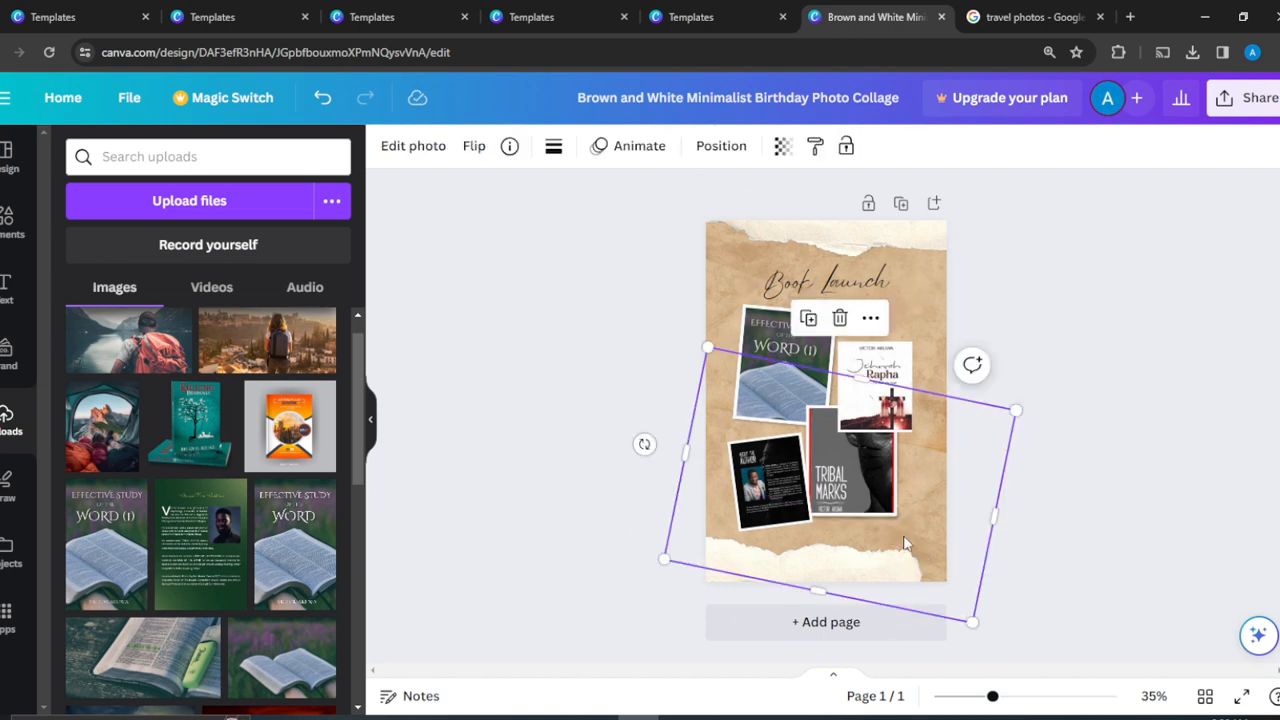
{"action": "left_click_drag", "start_coordinate": [904, 543], "coordinate": [868, 627]}
{"action": "left_click_drag", "start_coordinate": [903, 321], "coordinate": [912, 300]}
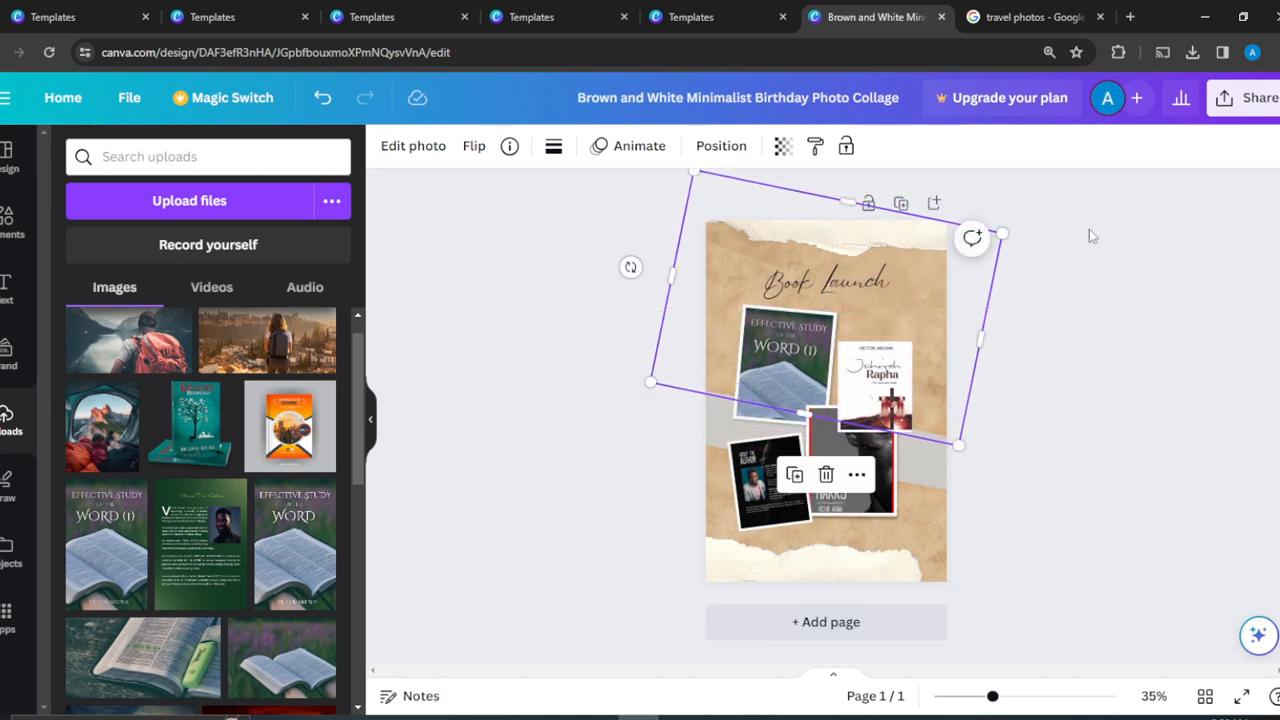
{"action": "left_click", "coordinate": [905, 511]}
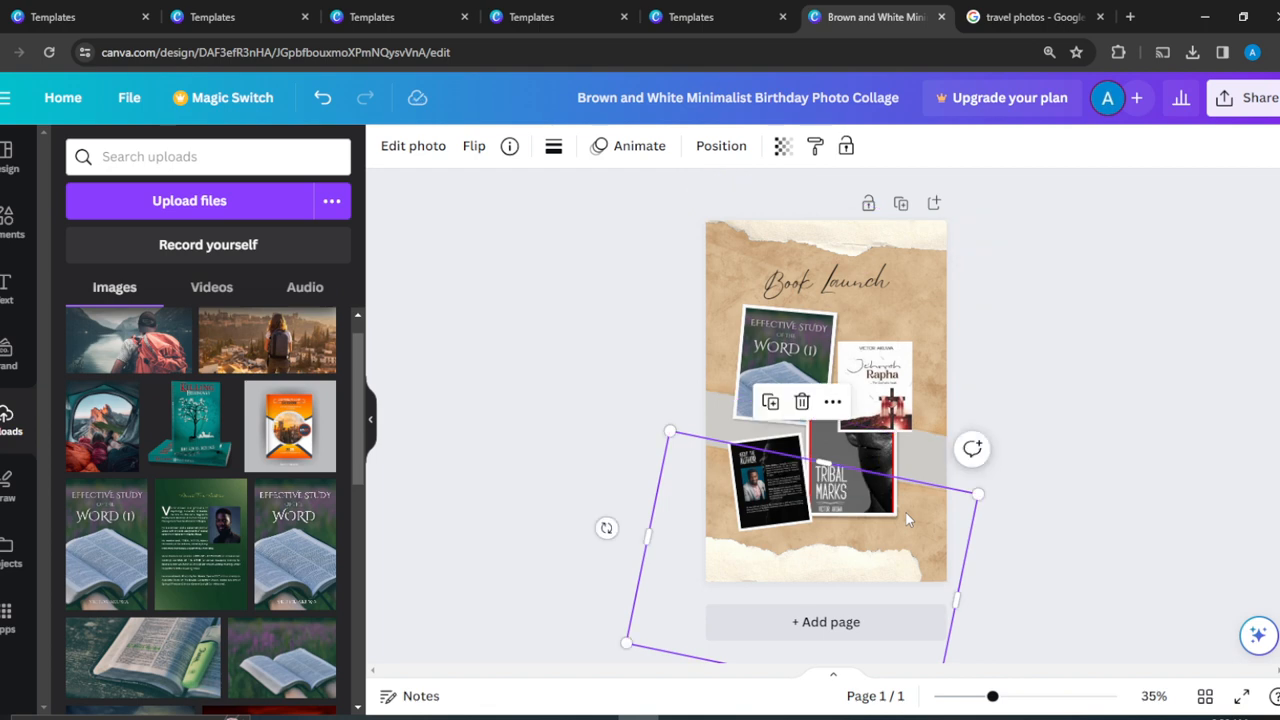
Step: Inspect the border options of the upper brown paper texture and identify the separate background paper layers
{"action": "left_click", "coordinate": [902, 318]}
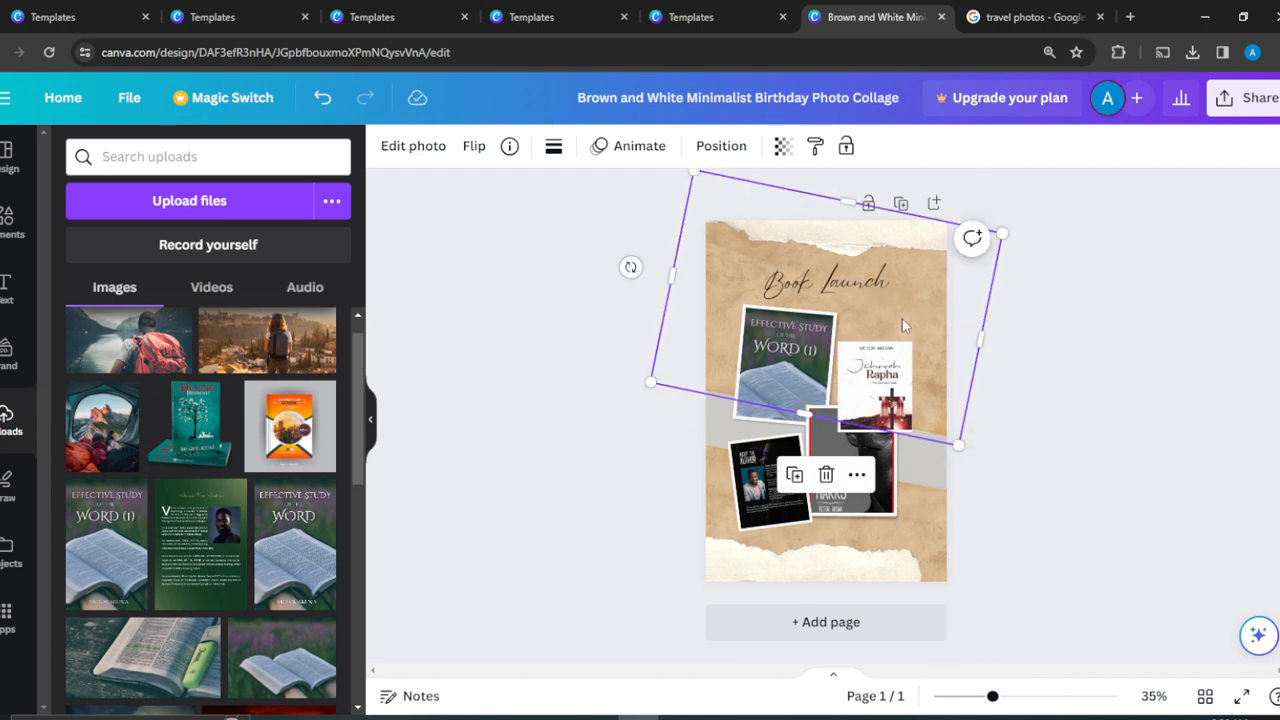
{"action": "left_click", "coordinate": [556, 148]}
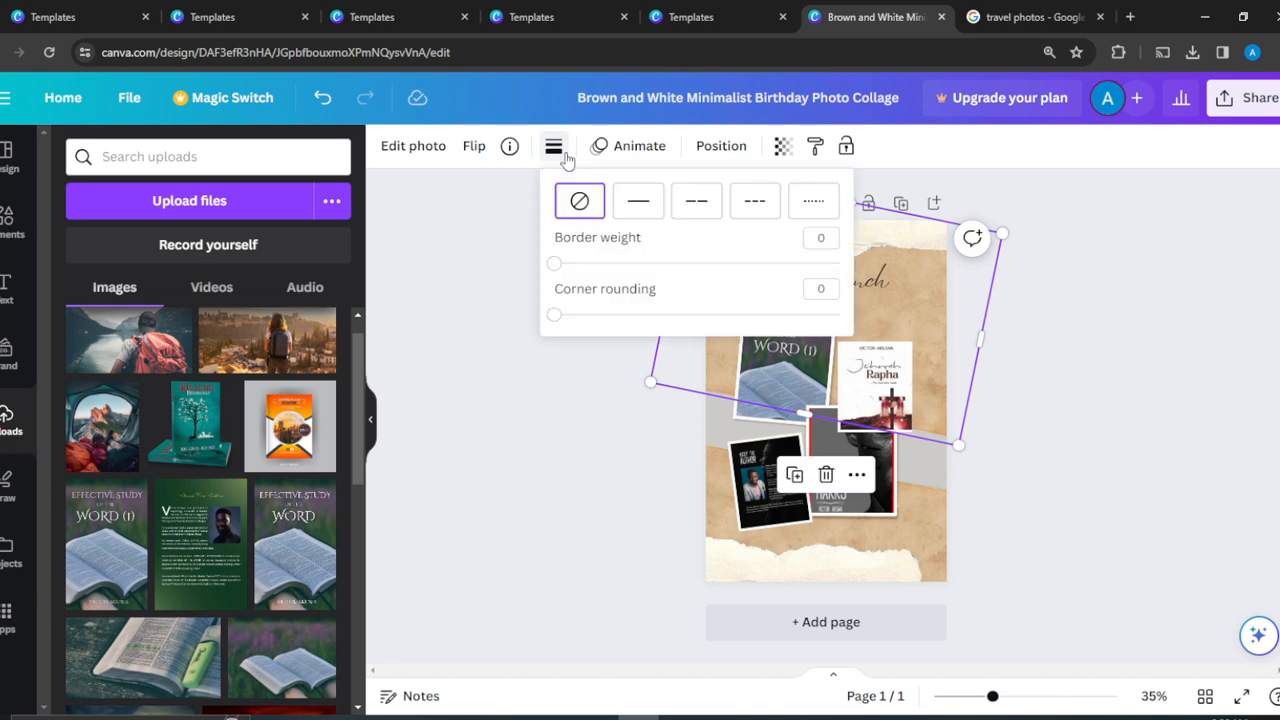
{"action": "left_click", "coordinate": [558, 150]}
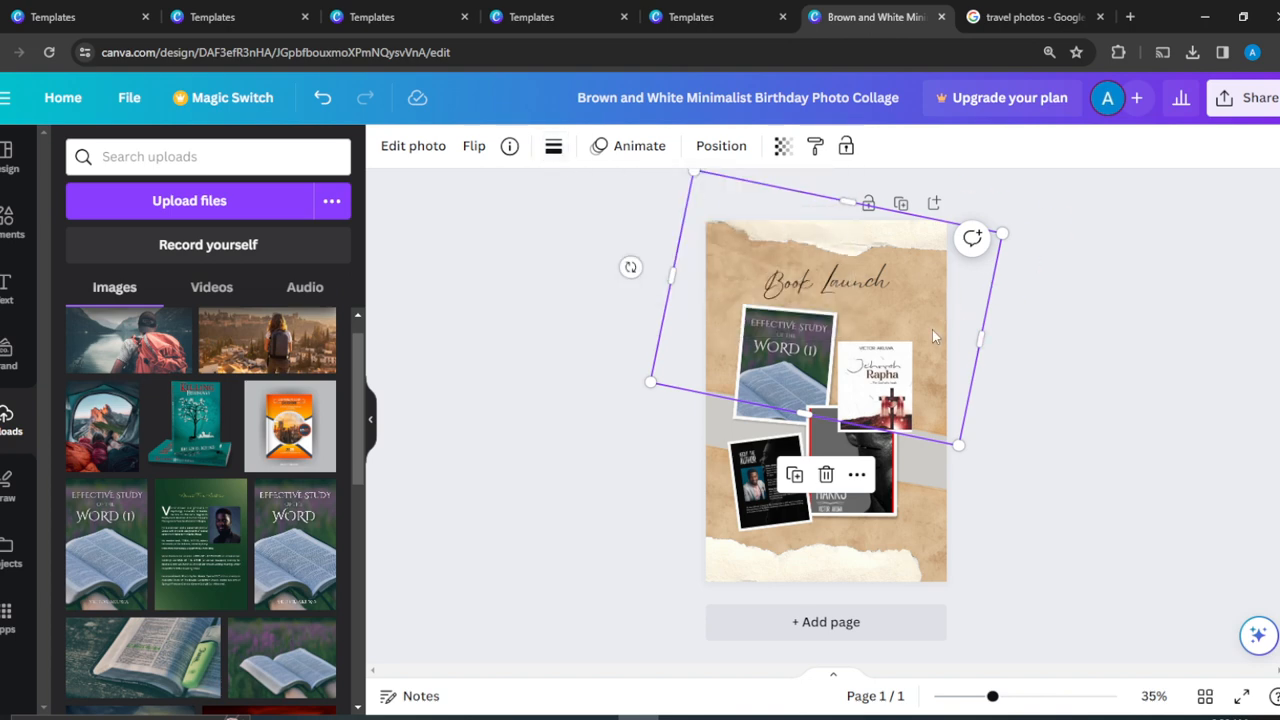
{"action": "left_click_drag", "start_coordinate": [932, 336], "coordinate": [787, 252]}
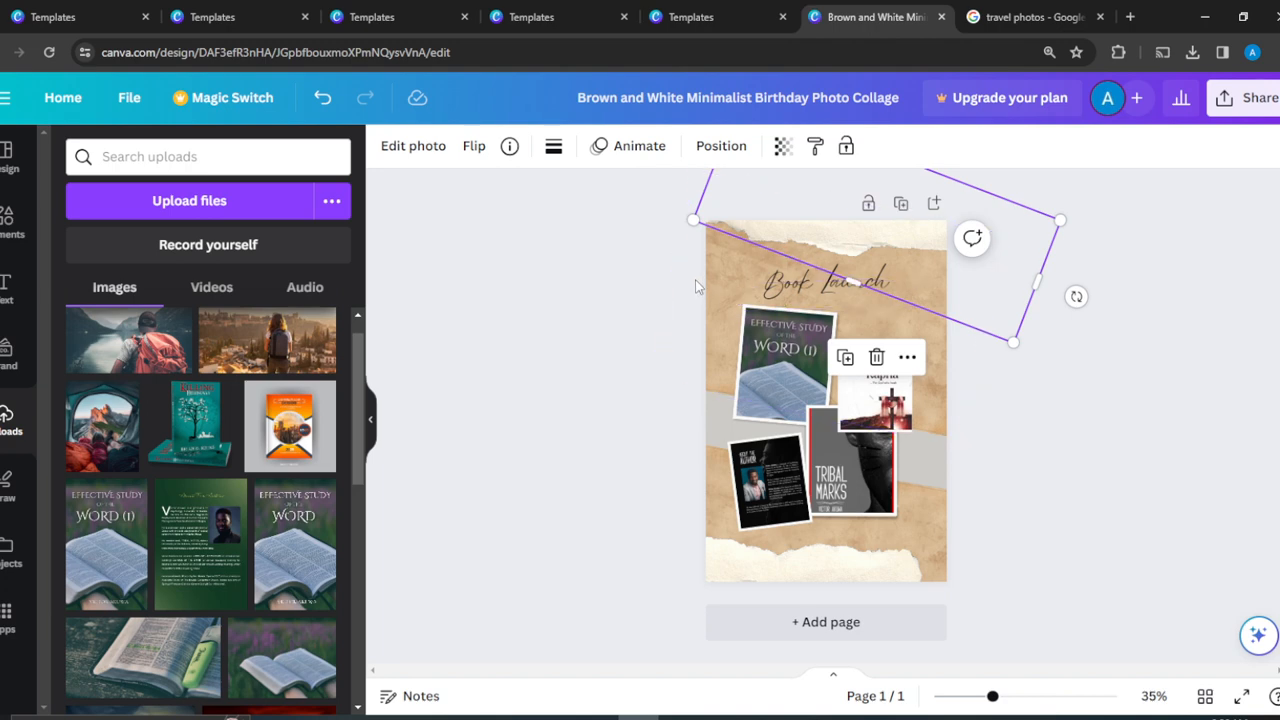
{"action": "left_click", "coordinate": [728, 266]}
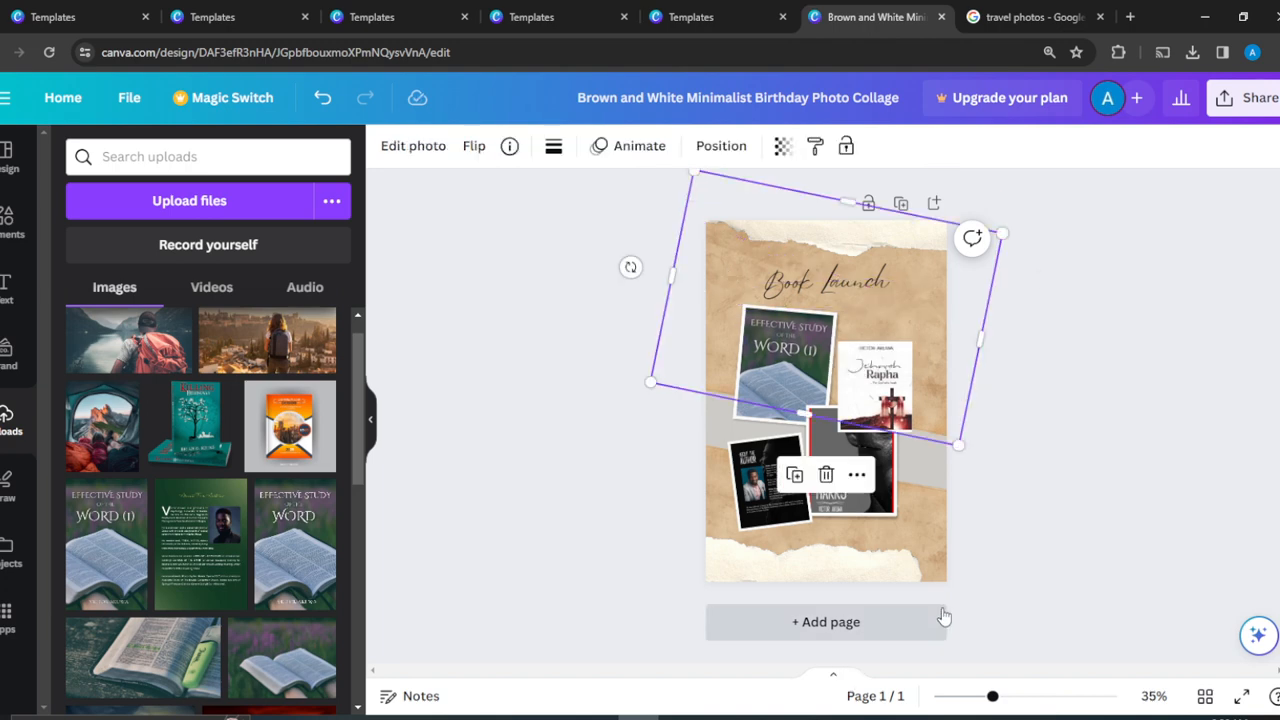
{"action": "left_click", "coordinate": [878, 536]}
{"action": "left_click", "coordinate": [1143, 257]}
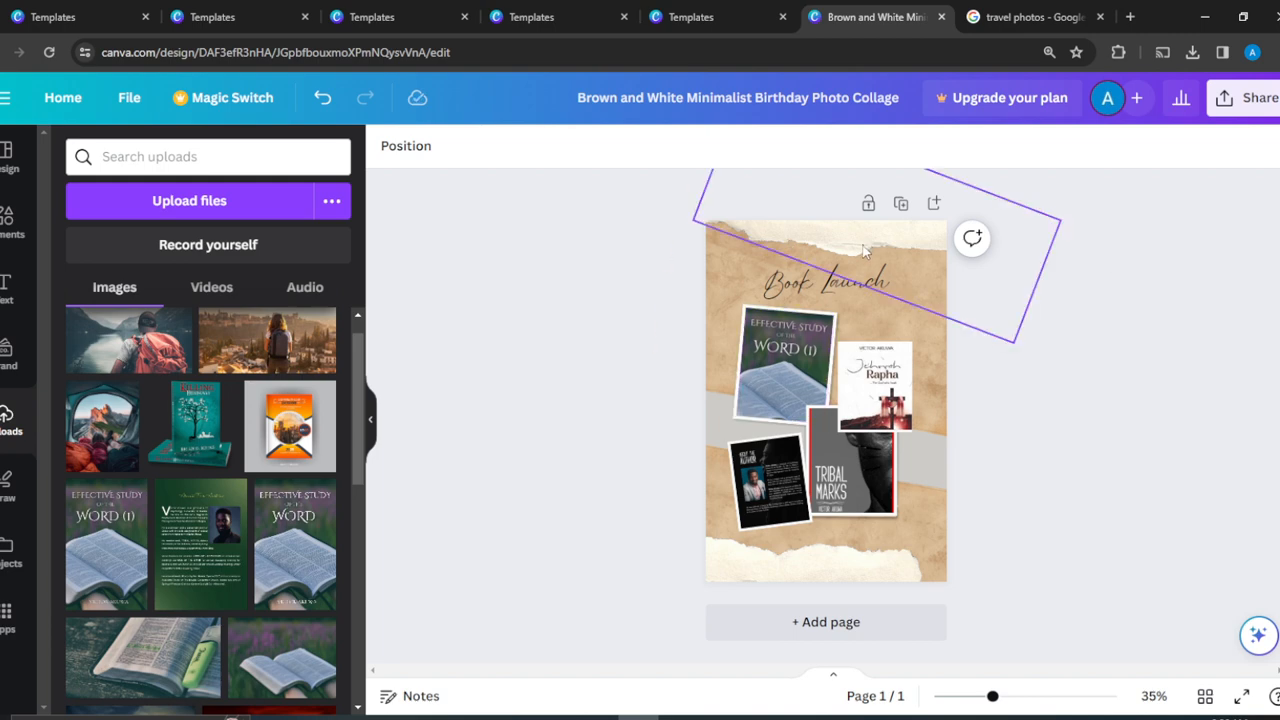
Step: Delete the lower and upper brown paper textures from the collage, keeping the torn cream paper edges
{"action": "left_click_drag", "start_coordinate": [923, 512], "coordinate": [966, 537]}
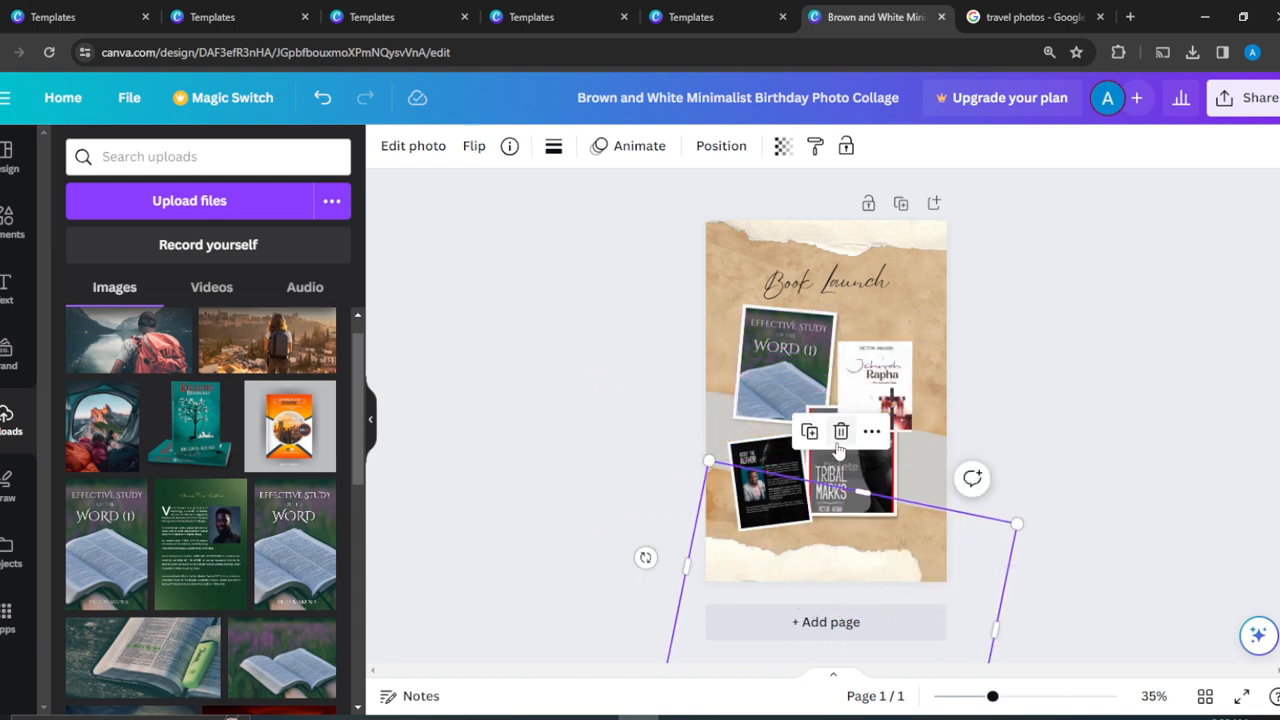
{"action": "key", "text": "Escape"}
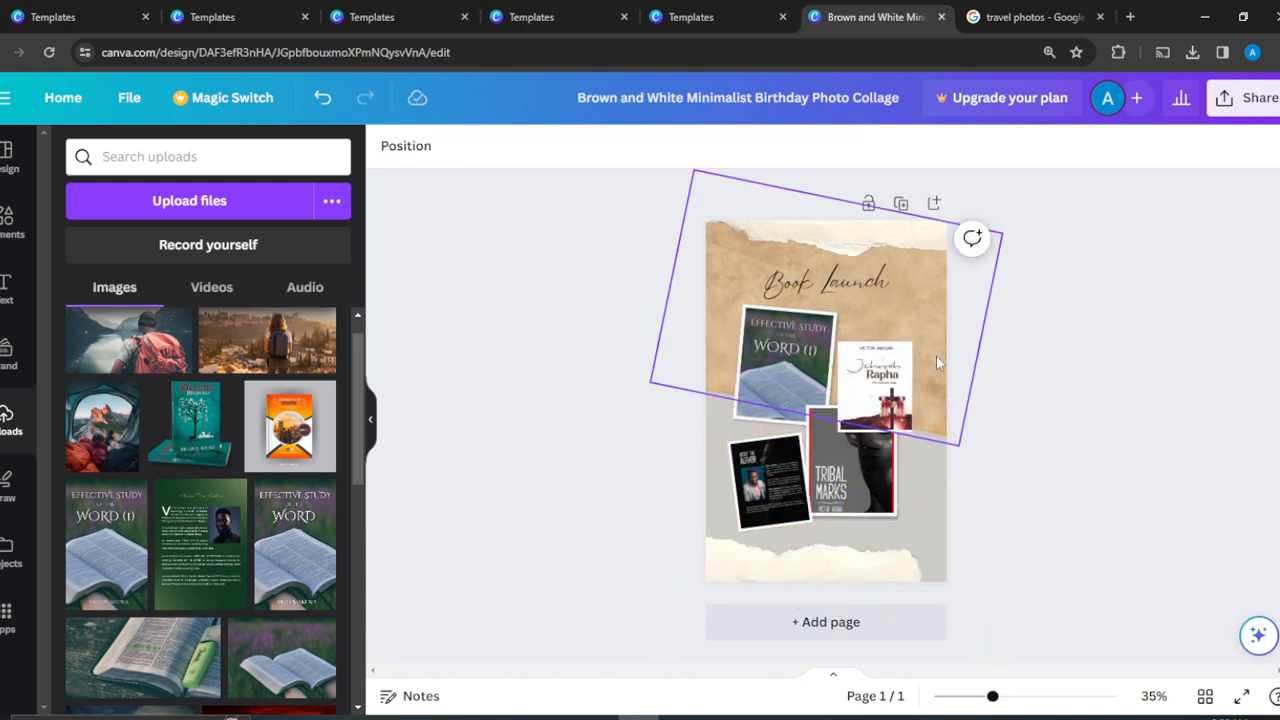
{"action": "left_click", "coordinate": [936, 356]}
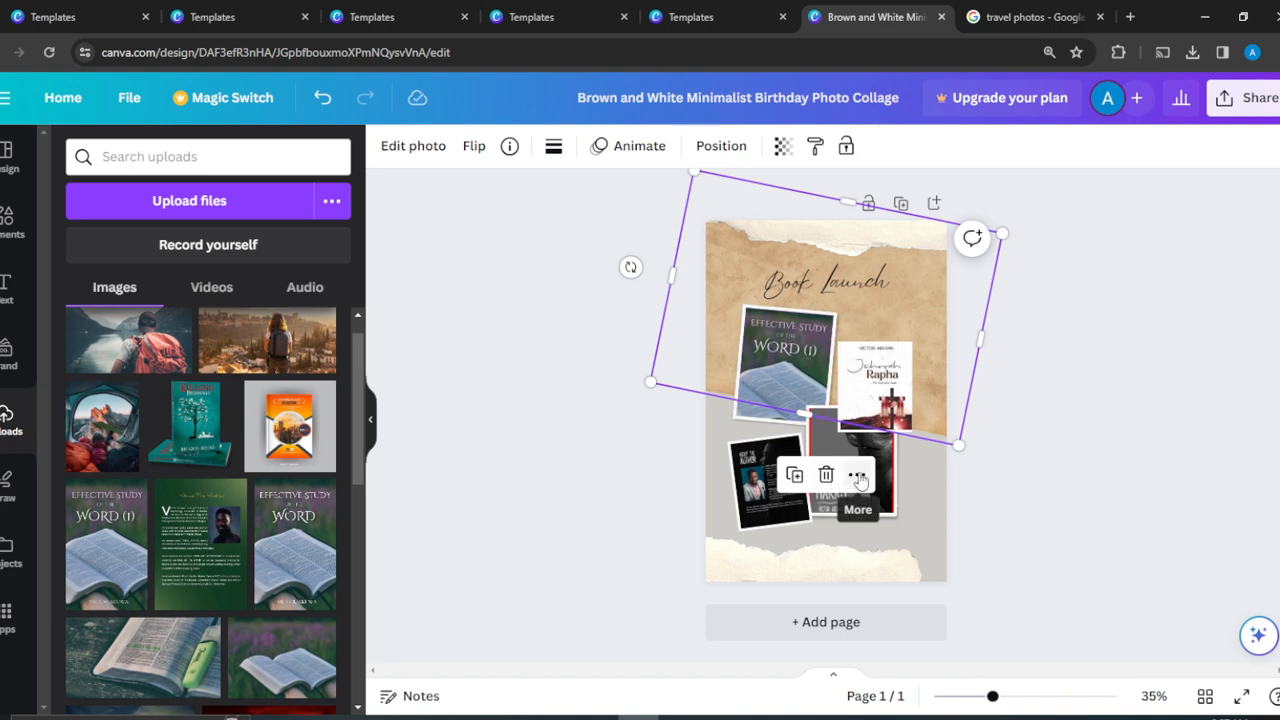
{"action": "left_click", "coordinate": [858, 478]}
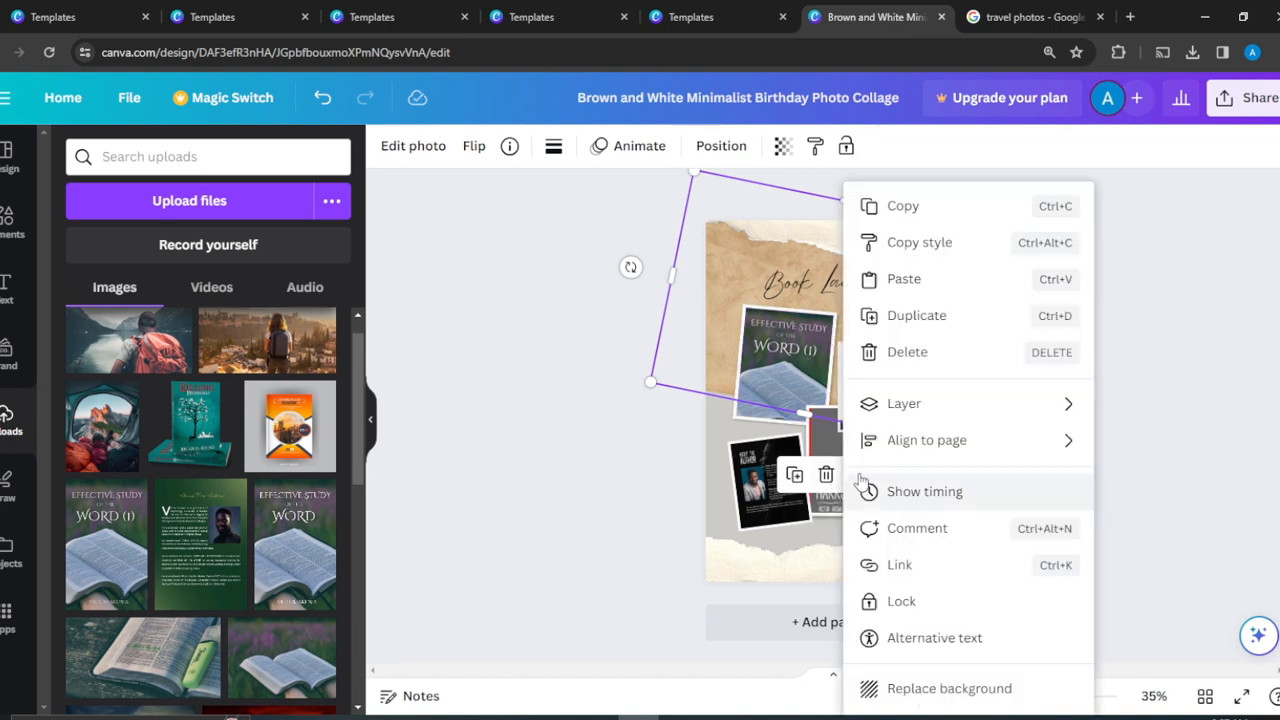
{"action": "left_click", "coordinate": [1172, 263]}
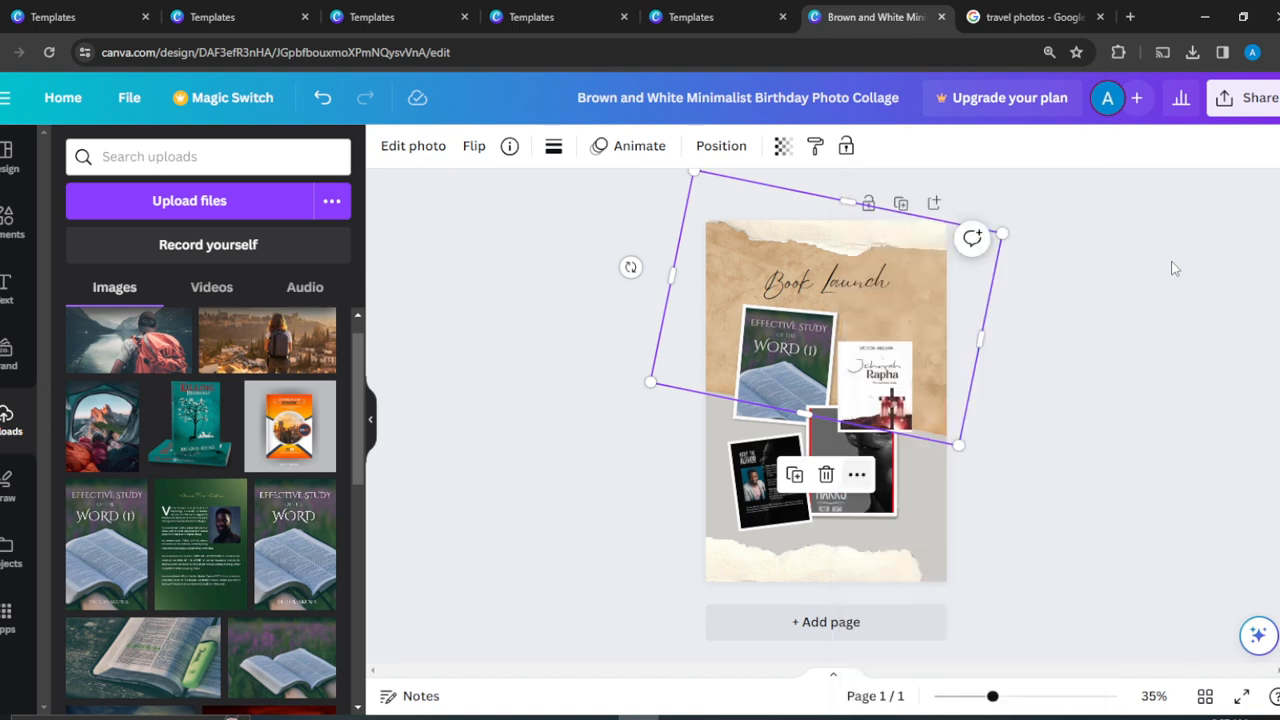
{"action": "left_click", "coordinate": [928, 330]}
{"action": "left_click", "coordinate": [825, 476]}
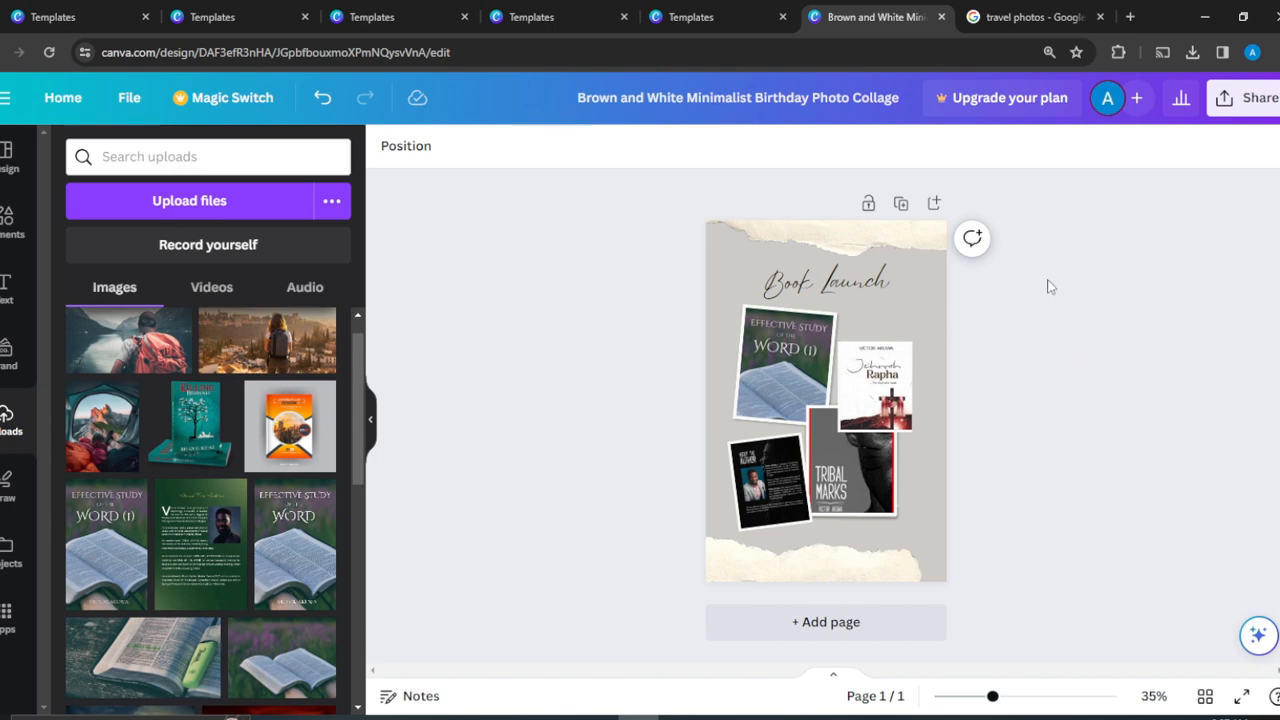
Step: Review the sharing and download options for the Book Launch collage
{"action": "left_click", "coordinate": [915, 572]}
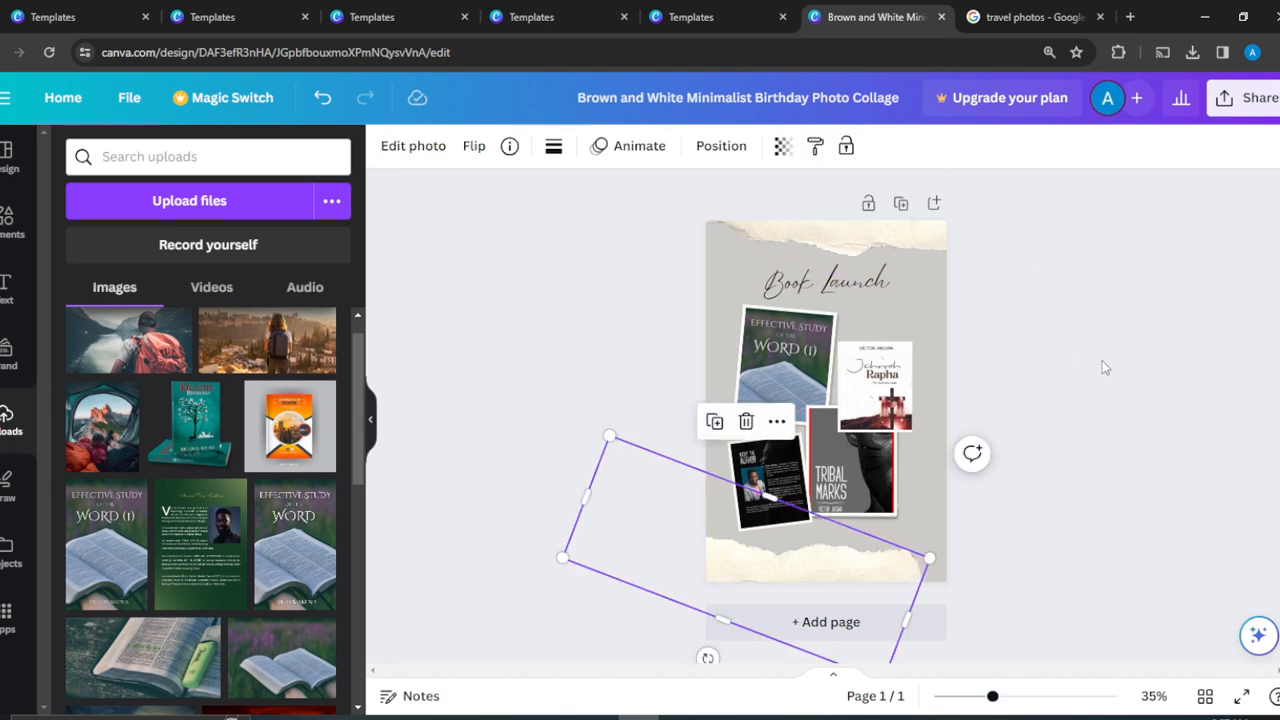
{"action": "key", "text": "Delete"}
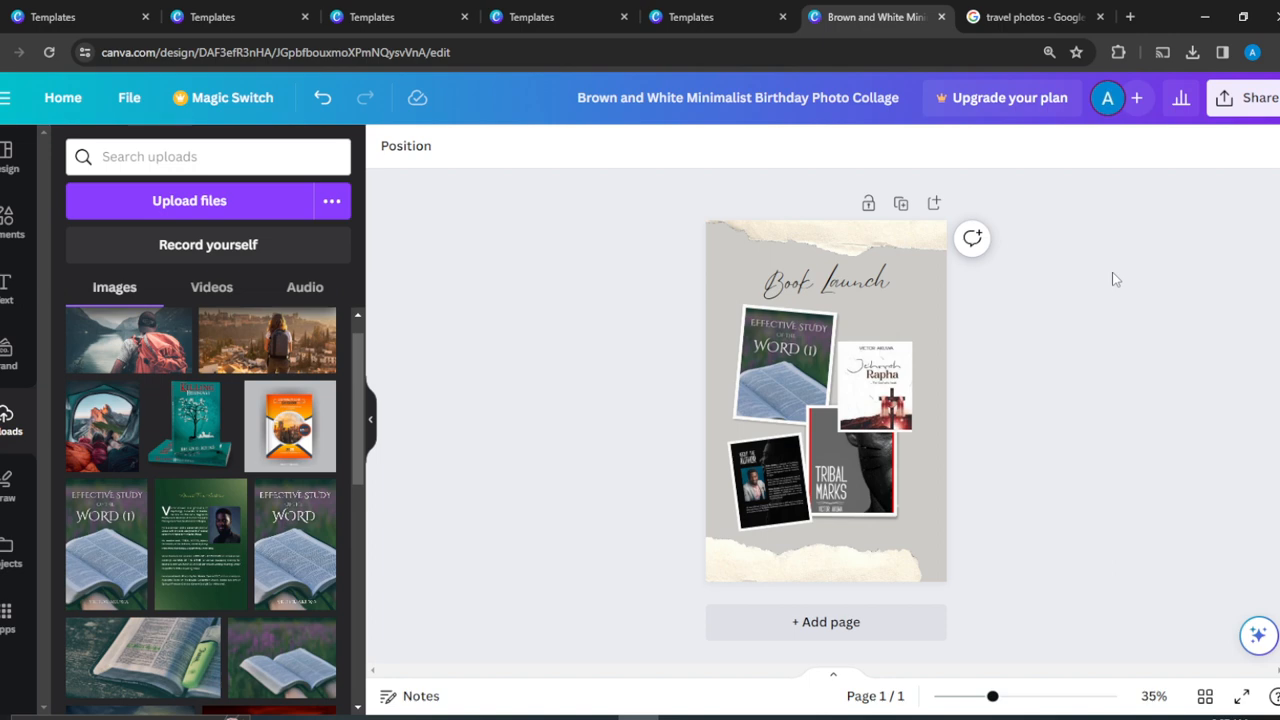
{"action": "left_click", "coordinate": [1248, 97]}
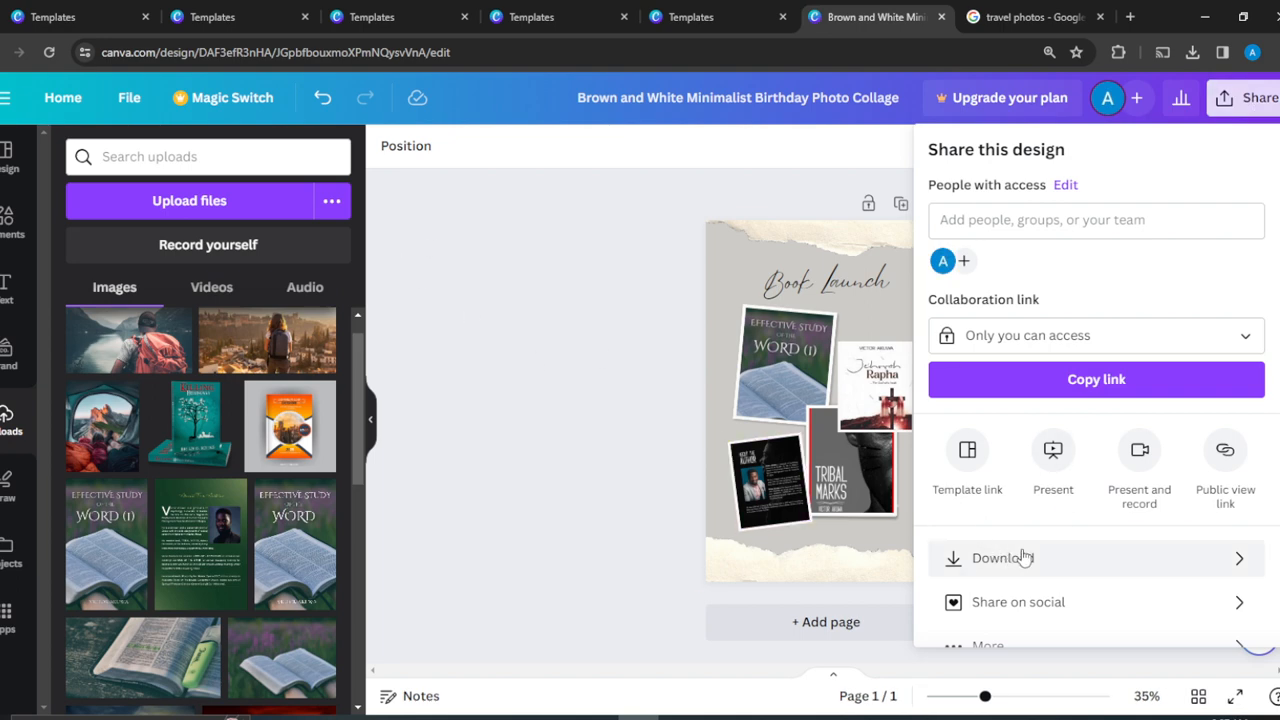
{"action": "left_click", "coordinate": [513, 367]}
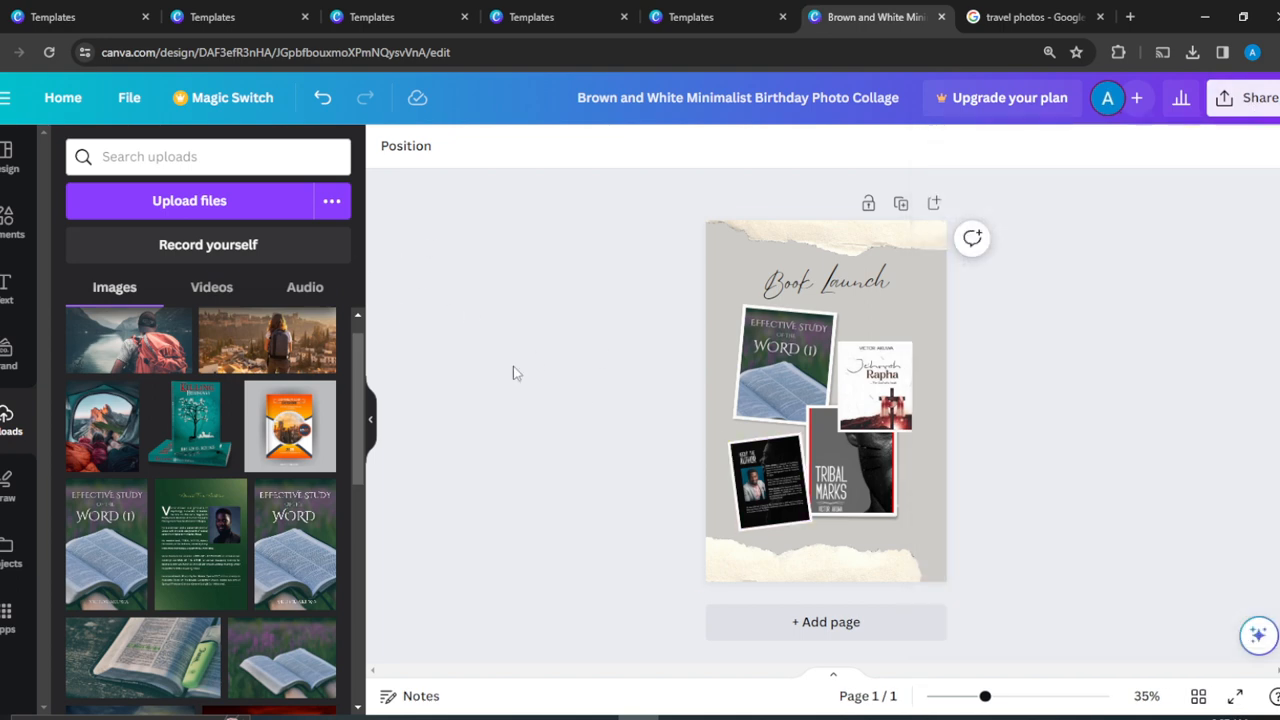